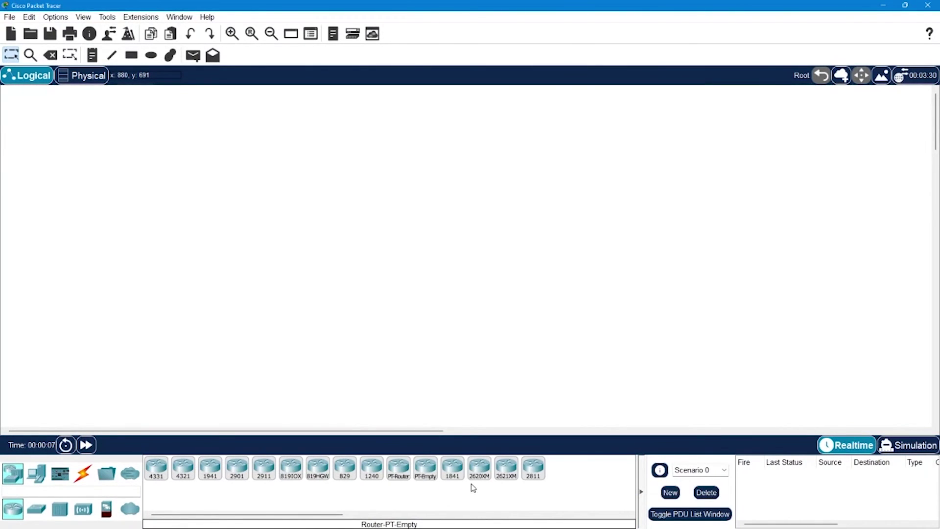
# Place an 1841 router and a server on the workspace.
pyautogui.moveTo(442, 472); pyautogui.dragTo(201, 180)
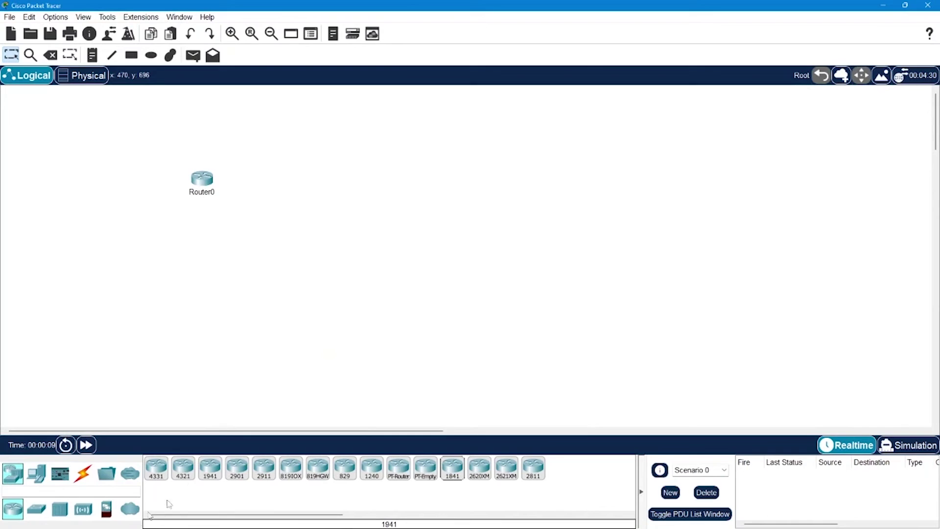
pyautogui.click(36, 473)
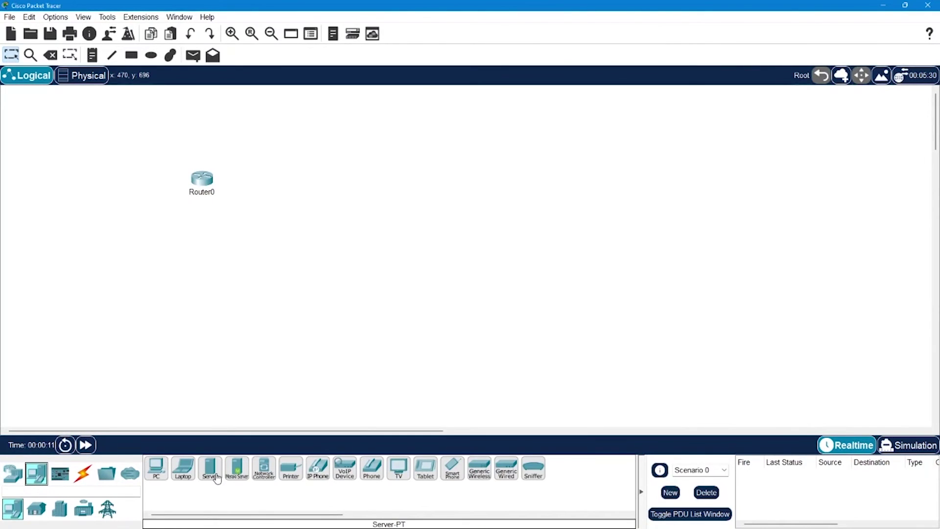
pyautogui.moveTo(211, 469); pyautogui.dragTo(422, 177)
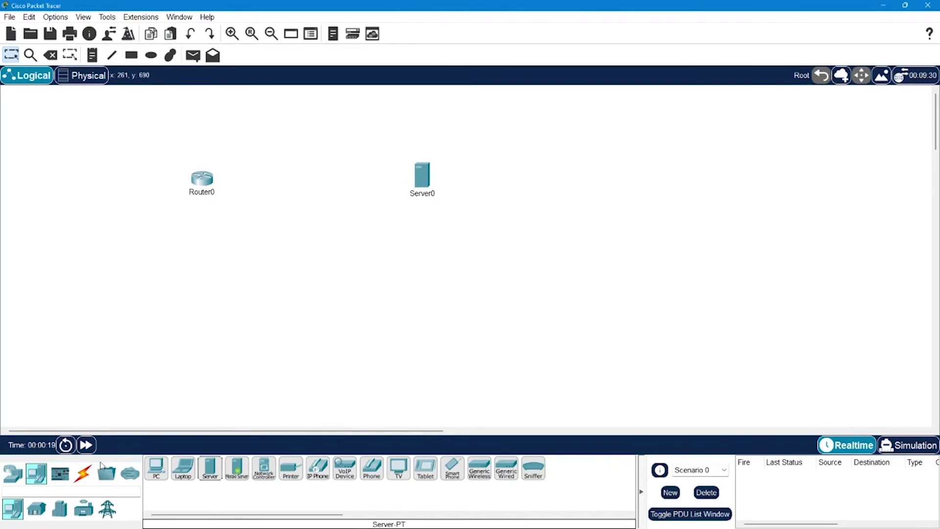
# Cable Router0 to Server0 with an automatic connection and nudge Router0 into place.
pyautogui.click(83, 473)
pyautogui.click(156, 468)
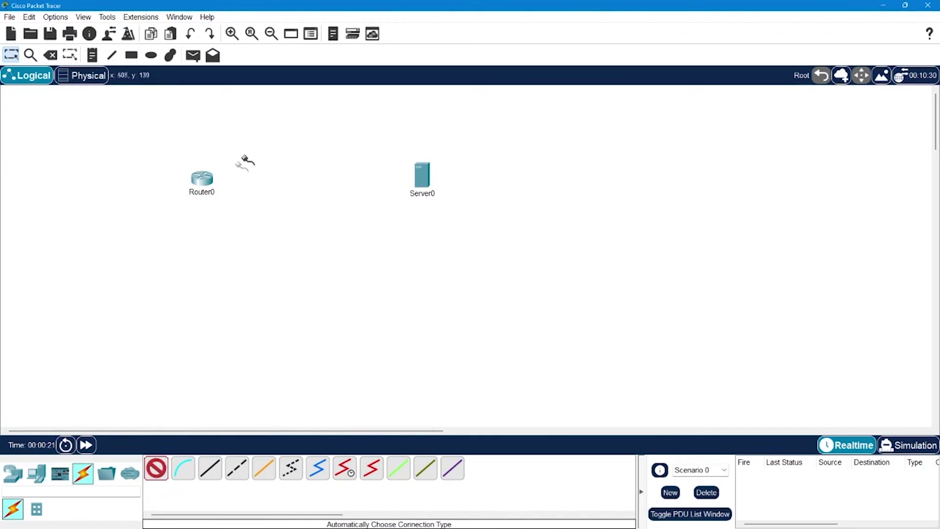
pyautogui.click(202, 181)
pyautogui.click(421, 178)
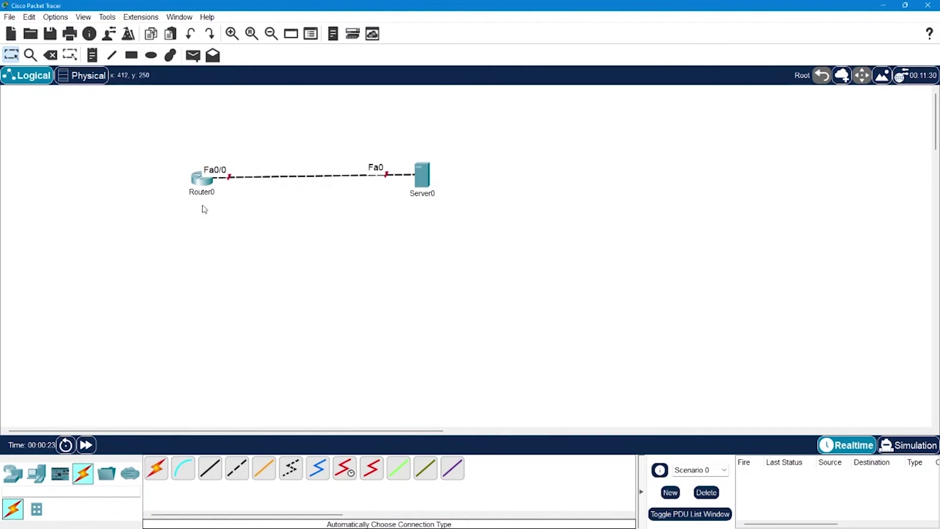
pyautogui.moveTo(197, 189); pyautogui.dragTo(199, 185)
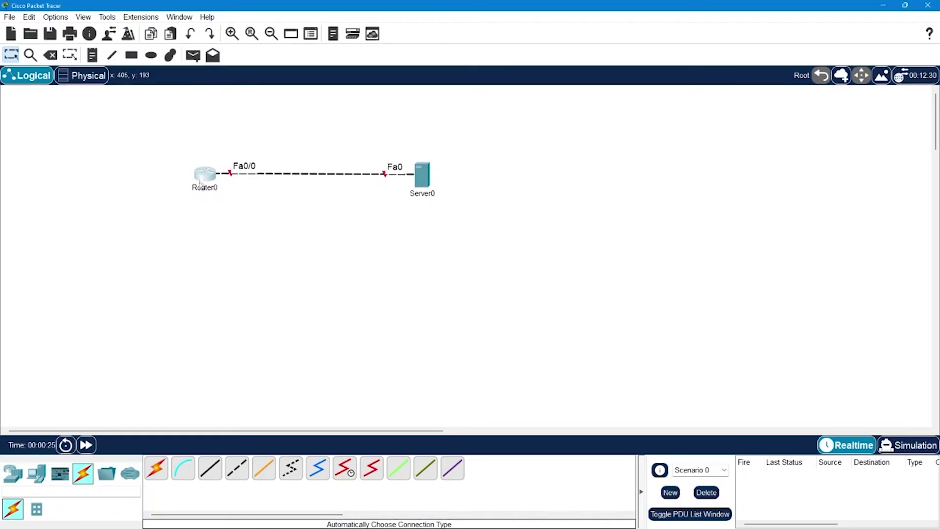
# In Router0's CLI, skip the setup dialog, enter configuration mode and set hostname R1.
pyautogui.click(199, 185)
pyautogui.click(390, 117)
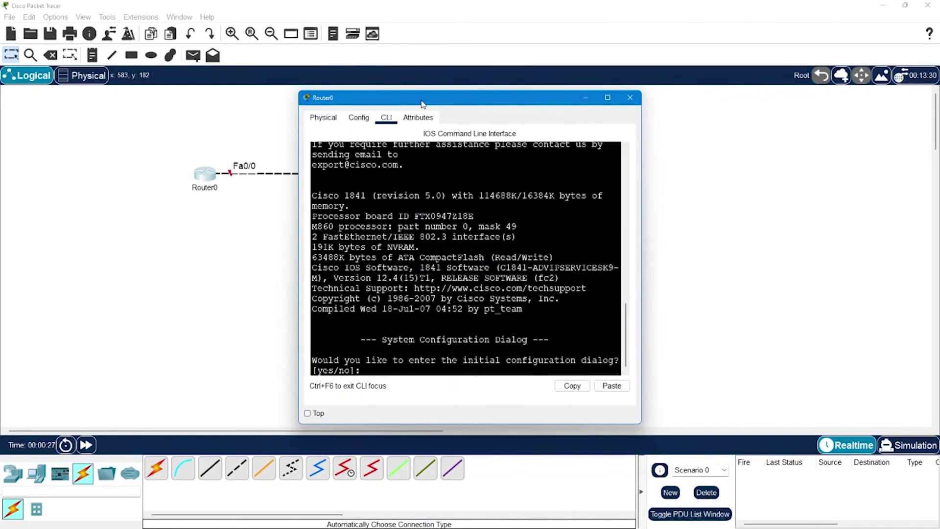
pyautogui.moveTo(428, 103); pyautogui.dragTo(657, 103)
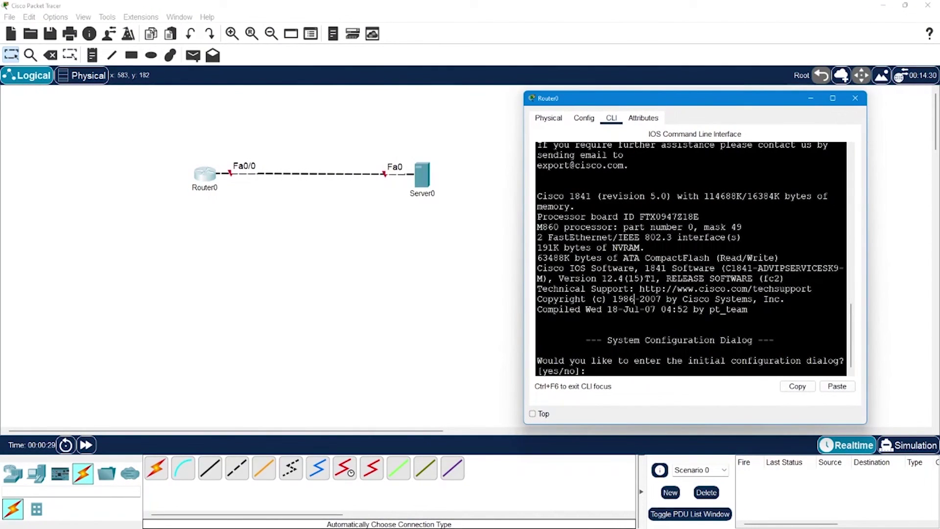
pyautogui.write('no')
pyautogui.press('Return')
pyautogui.press('Return')
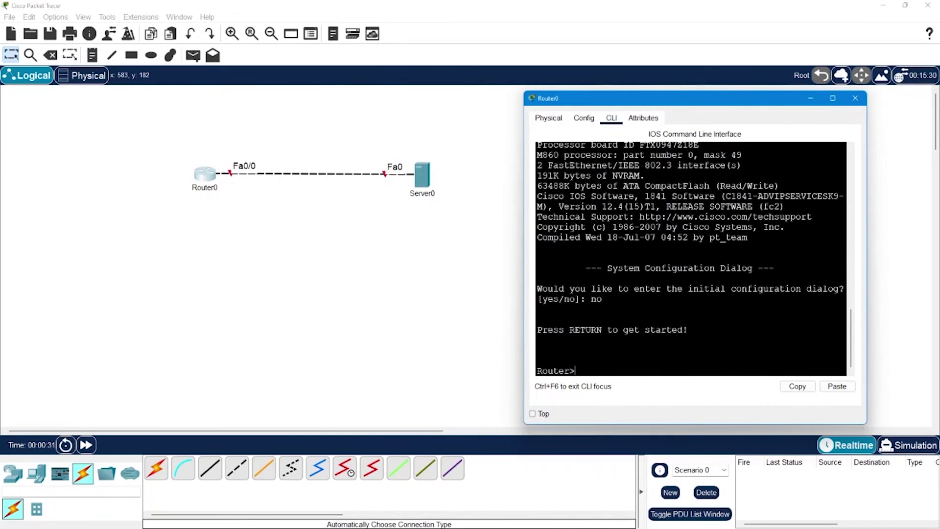
pyautogui.write('en')
pyautogui.press('Return')
pyautogui.write('conf t')
pyautogui.press('Return')
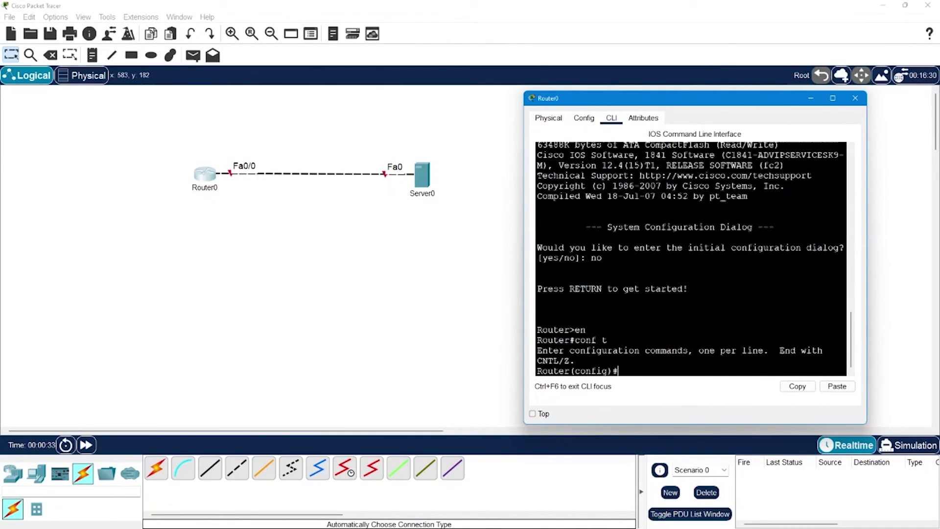
pyautogui.press('Return')
pyautogui.write('hostna')
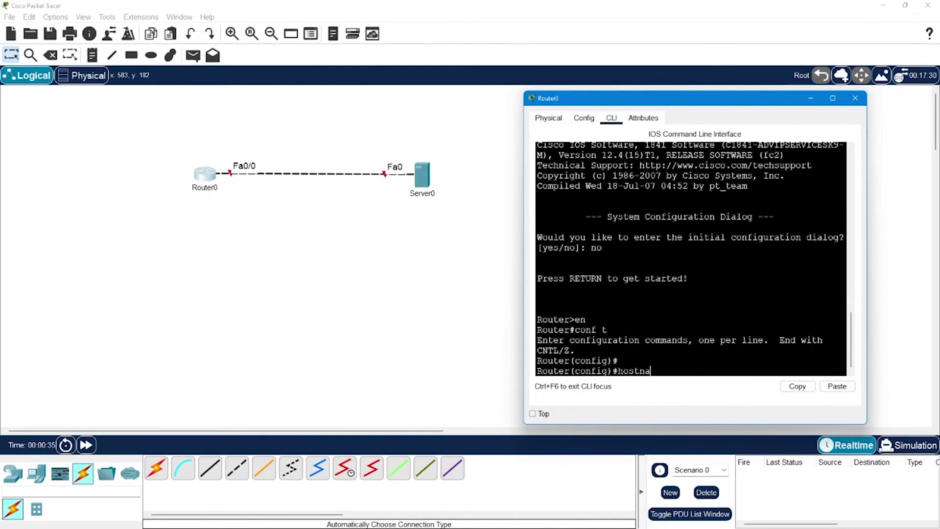
pyautogui.write('me R1')
# Give Fa0/0 the address 10.1.1.1 255.0.0.0, bring it up, and exit the interface.
pyautogui.press('Return')
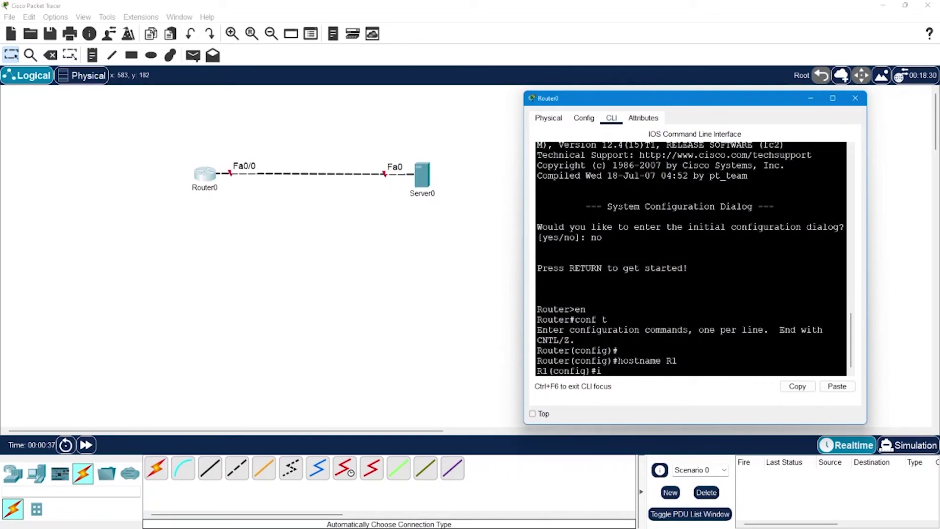
pyautogui.write('int fa 0/0')
pyautogui.press('Return')
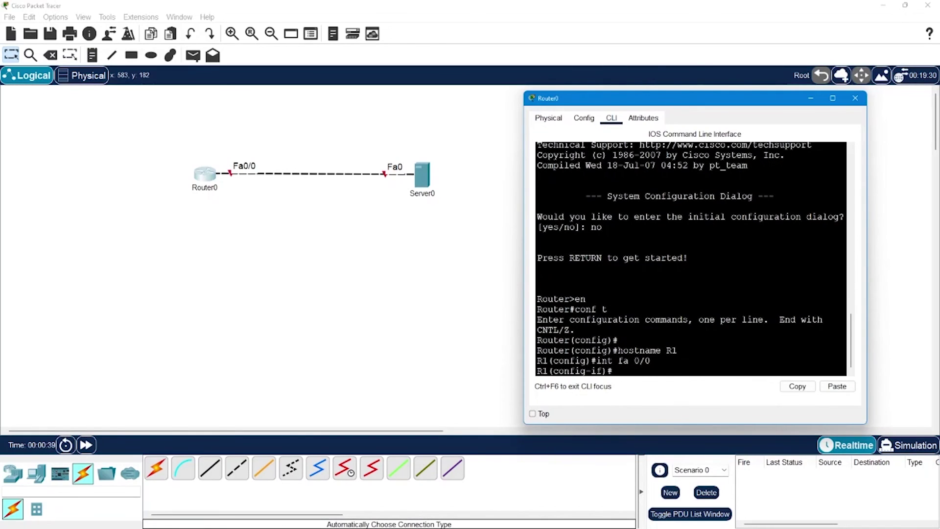
pyautogui.write('ip add 10.1.1.1 25')
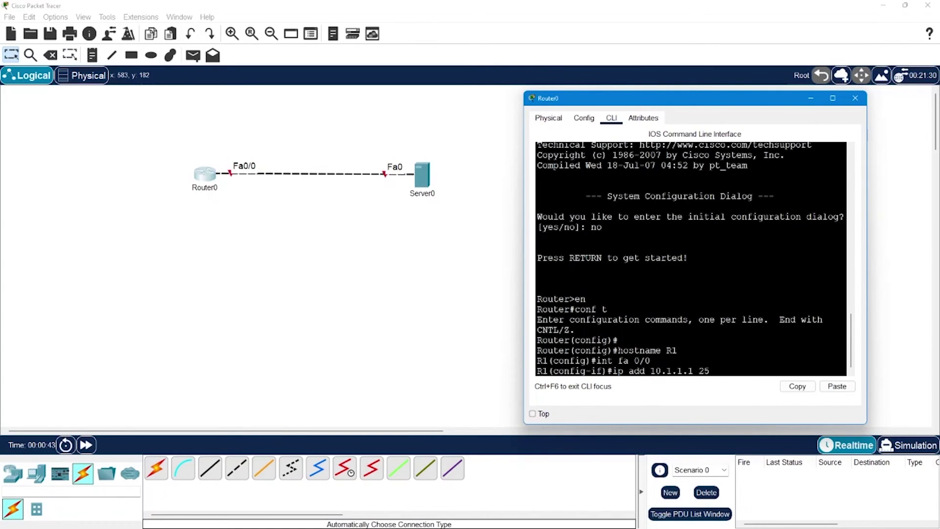
pyautogui.write('5.0.0.0.')
pyautogui.press('BackSpace')
pyautogui.press('Return')
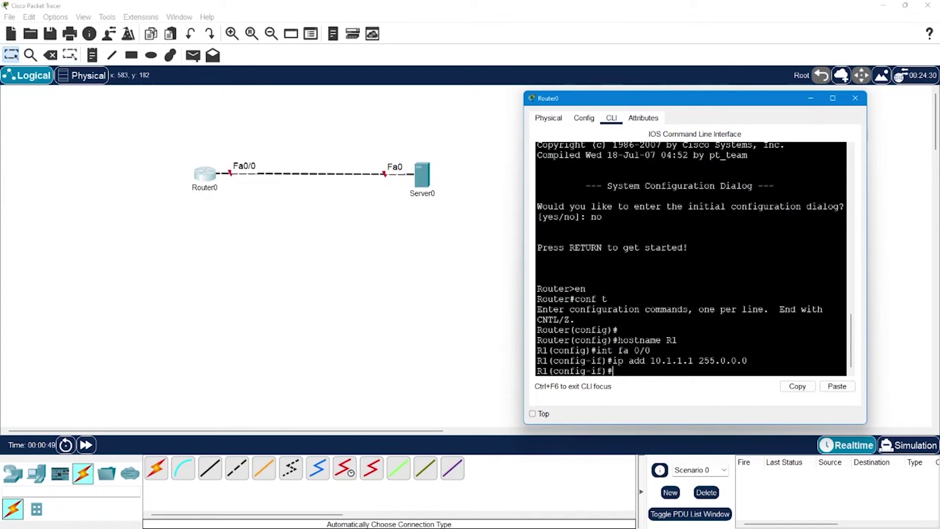
pyautogui.write('no sh')
pyautogui.press('Return')
pyautogui.write('ex')
pyautogui.press('Return')
pyautogui.press('Return')
pyautogui.press('Return')
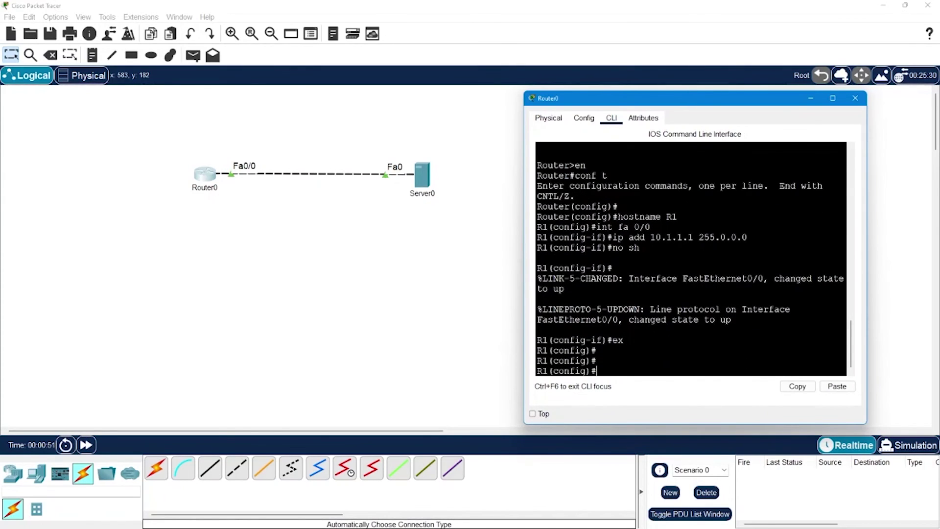
# Enter the 10.1.1.x addressing in Server0's desktop IP Configuration.
pyautogui.click(854, 98)
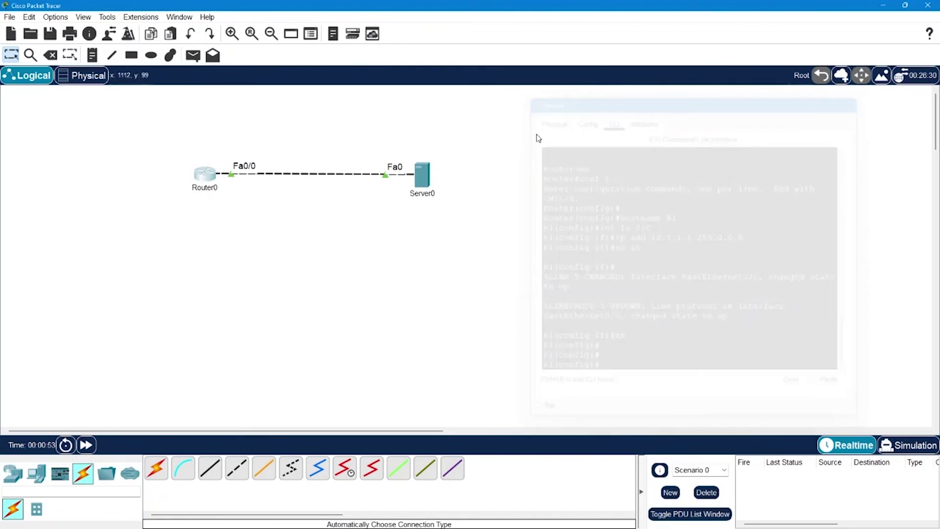
pyautogui.click(422, 176)
pyautogui.moveTo(408, 101); pyautogui.dragTo(596, 106)
pyautogui.click(623, 123)
pyautogui.click(529, 162)
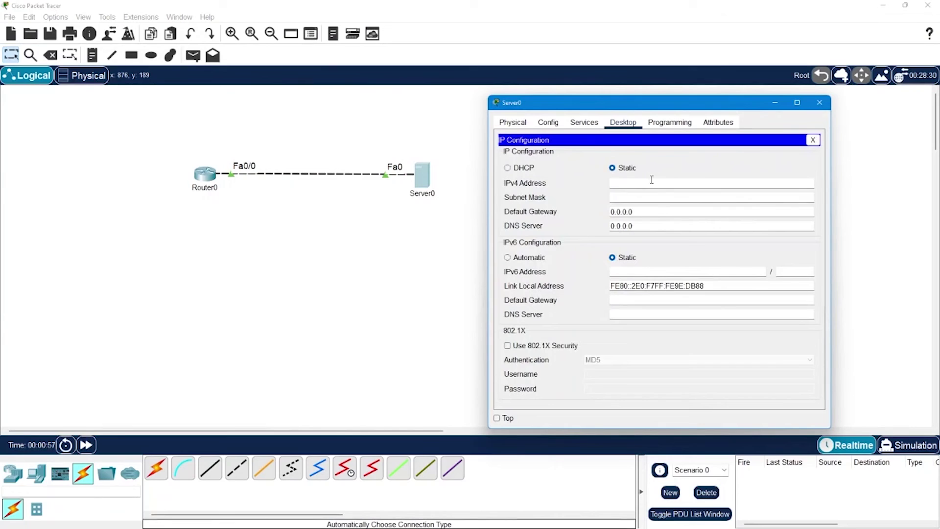
pyautogui.write('10.1.1.1')
pyautogui.press('Tab')
pyautogui.press('Tab')
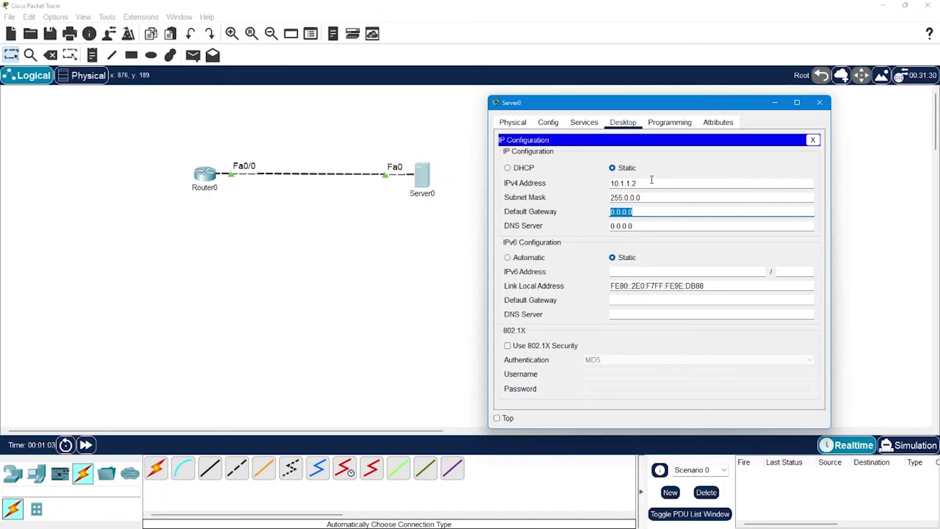
pyautogui.write('10.1.1.')
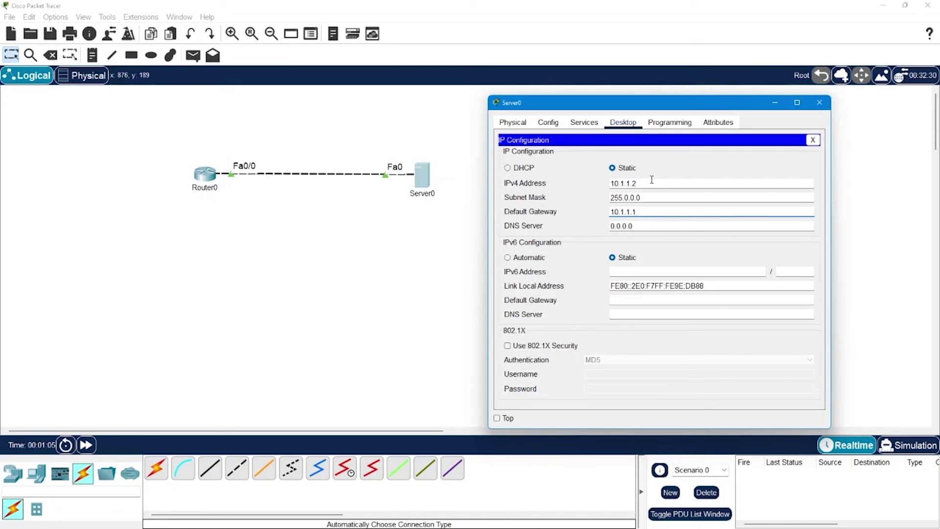
# Review the advipservicesk9, ipbase and ipbasek9 c1841 images in Server0's TFTP file list.
pyautogui.click(584, 122)
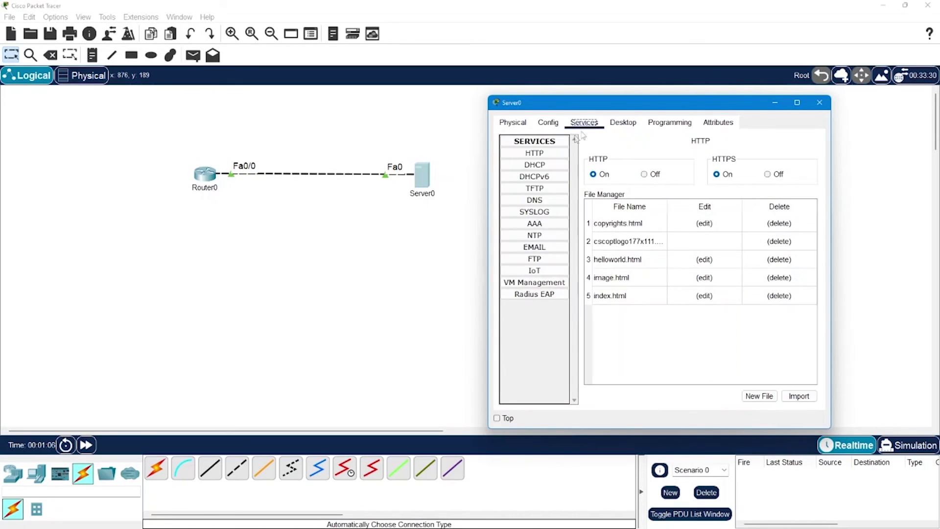
pyautogui.click(534, 188)
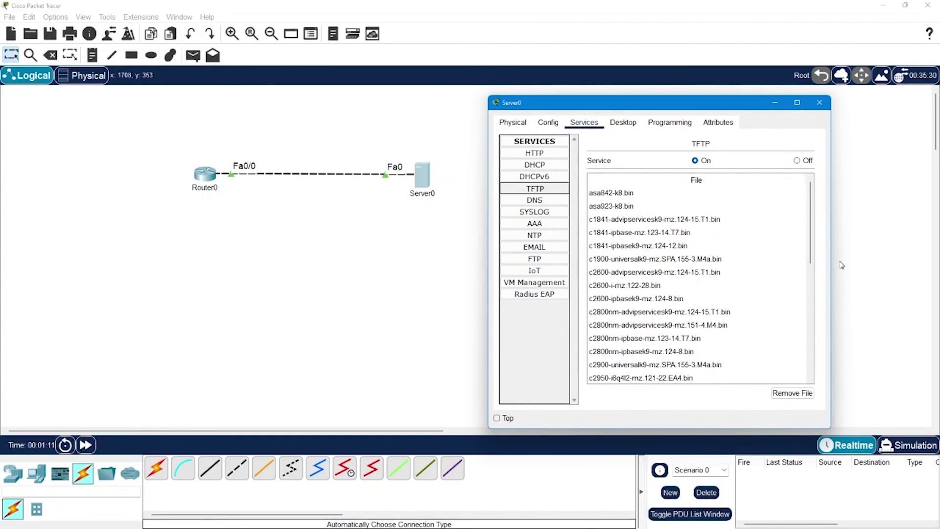
pyautogui.moveTo(833, 263); pyautogui.dragTo(902, 263)
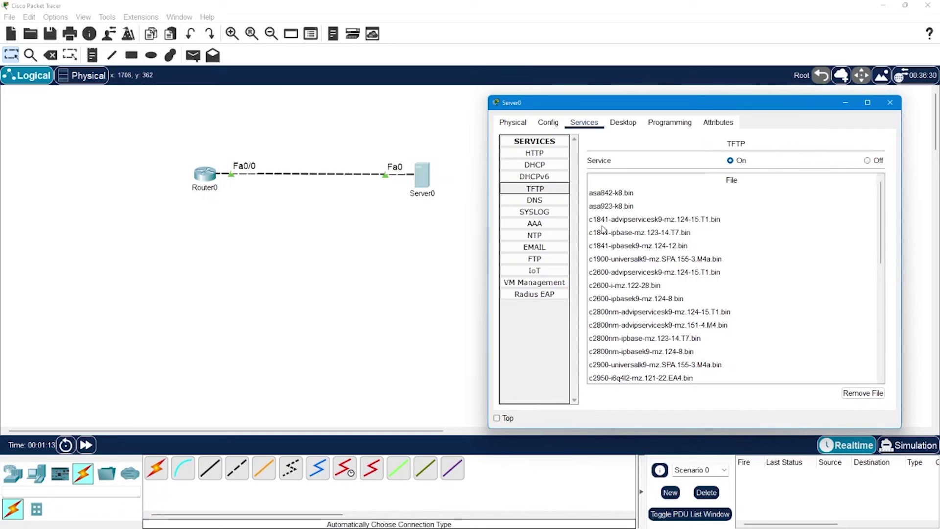
pyautogui.click(631, 223)
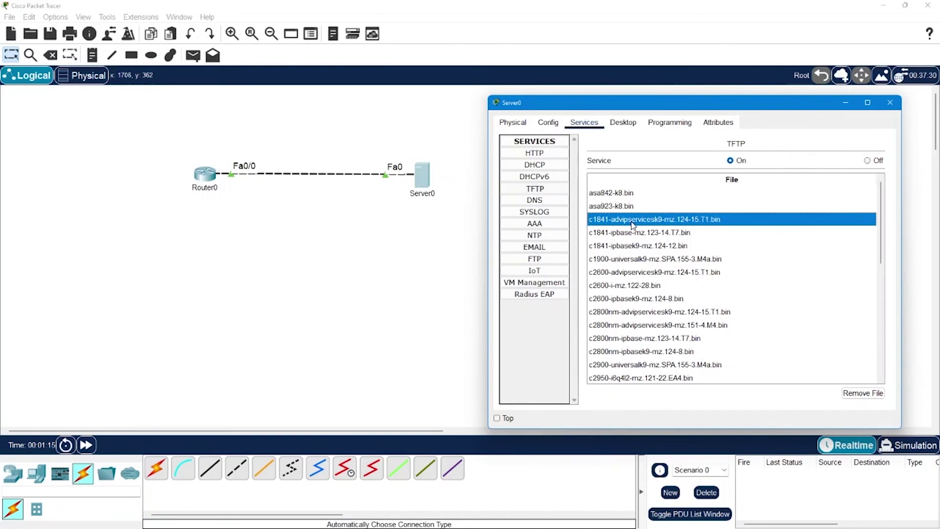
pyautogui.click(638, 235)
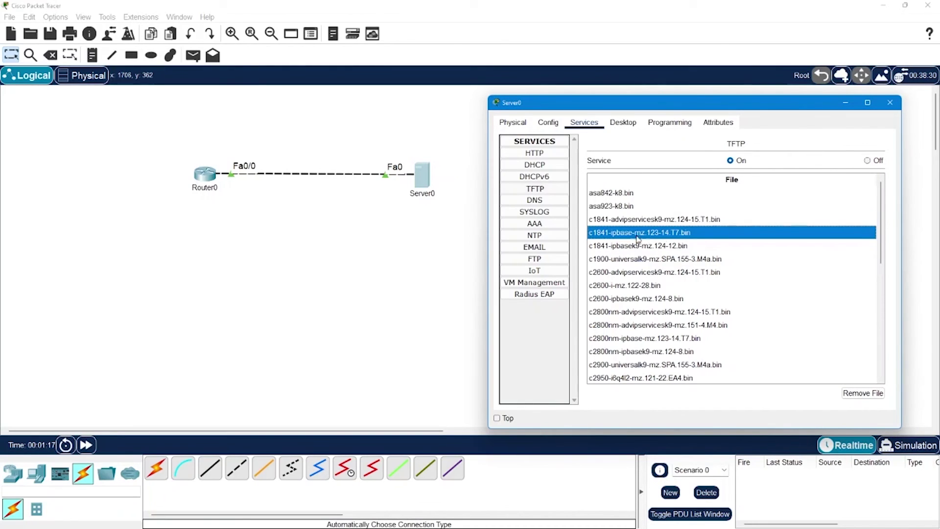
pyautogui.click(631, 247)
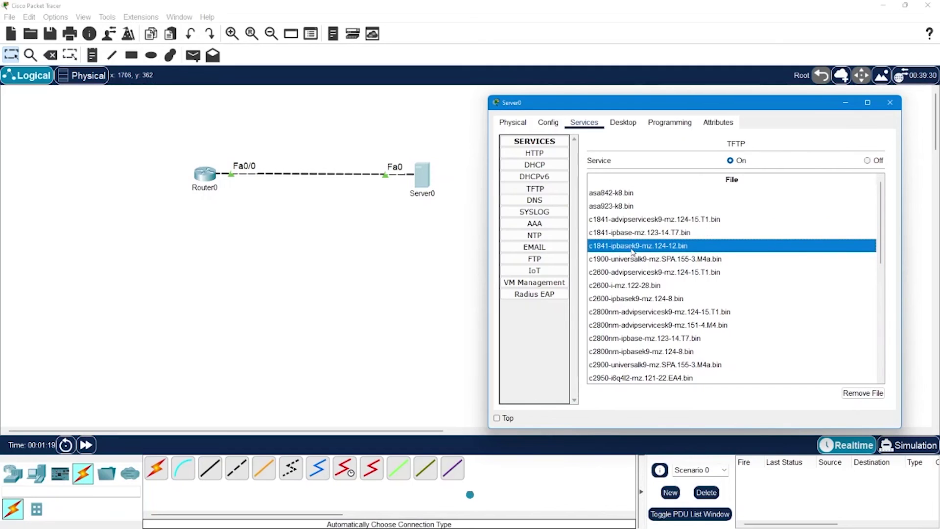
# Return to R1# with end, run show version, and highlight the advipservicesk9 system image.
pyautogui.click(205, 176)
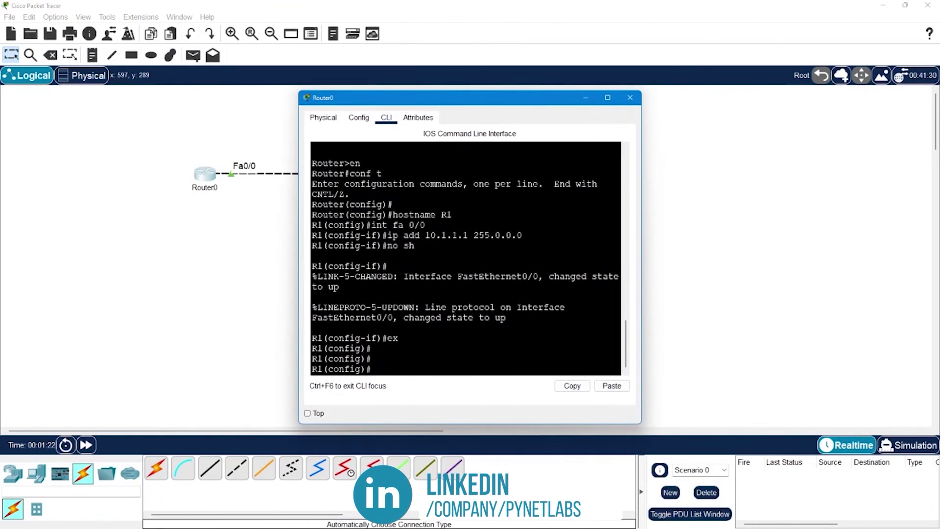
pyautogui.write('ennd')
pyautogui.press('Return')
pyautogui.press('Return')
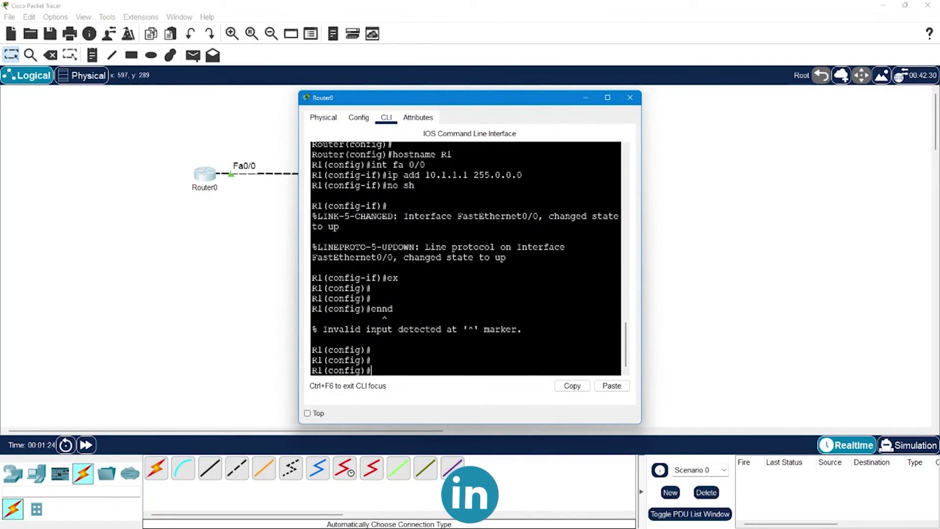
pyautogui.write('end')
pyautogui.press('Return')
pyautogui.press('Return')
pyautogui.write('sh')
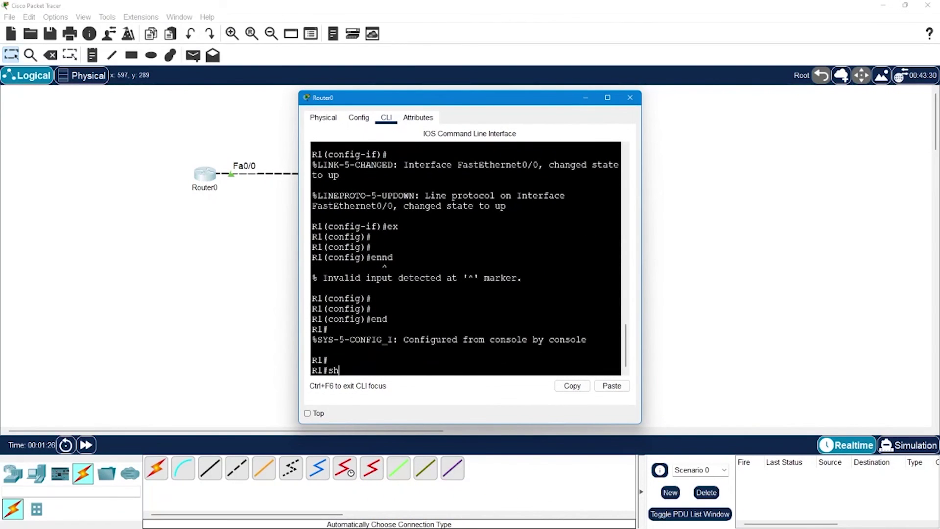
pyautogui.write('ow verso')
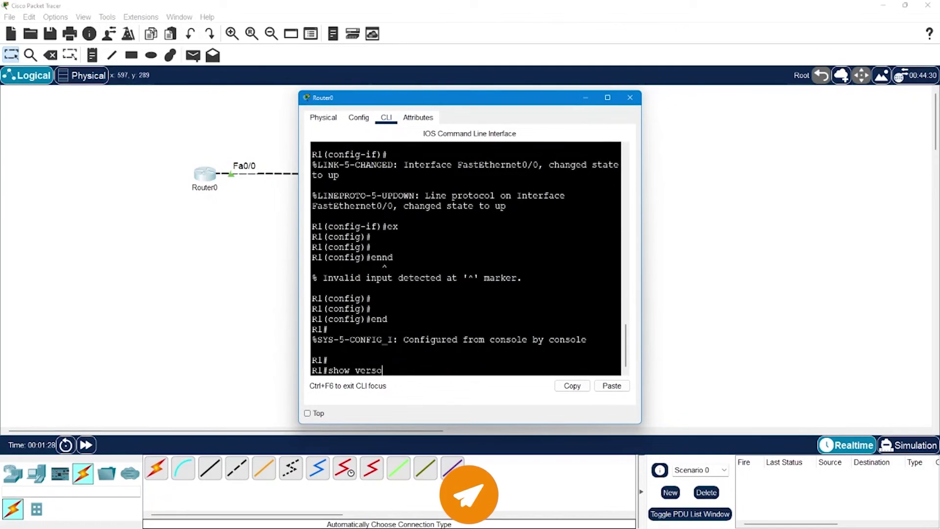
pyautogui.write('n')
pyautogui.press('Return')
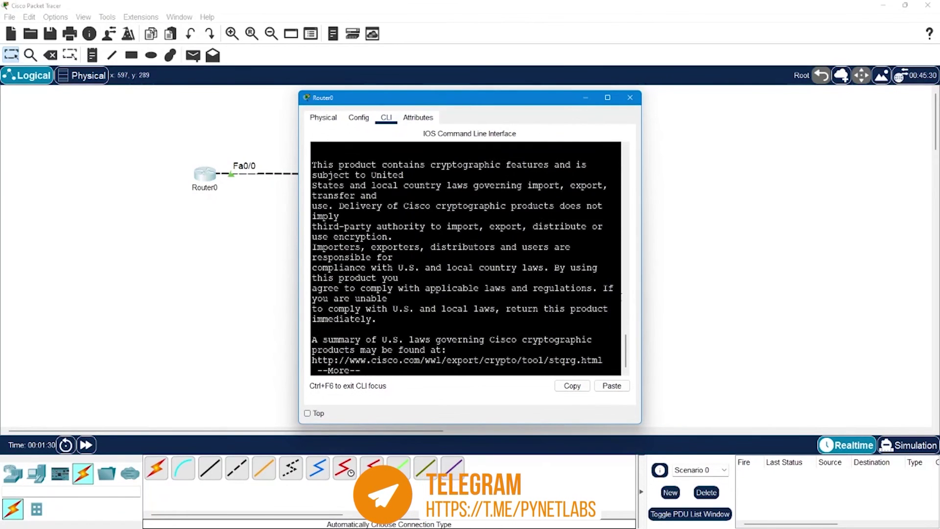
pyautogui.moveTo(641, 294); pyautogui.dragTo(885, 294)
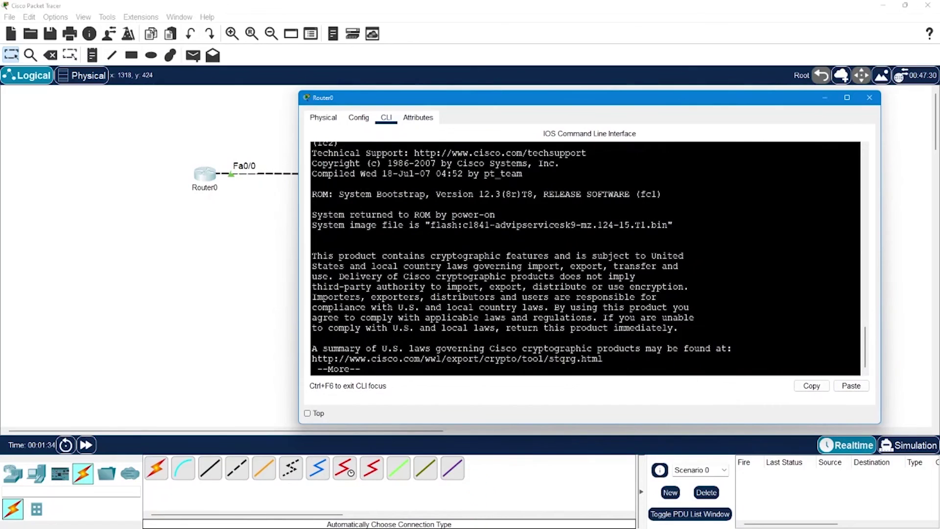
pyautogui.moveTo(494, 225); pyautogui.dragTo(577, 225)
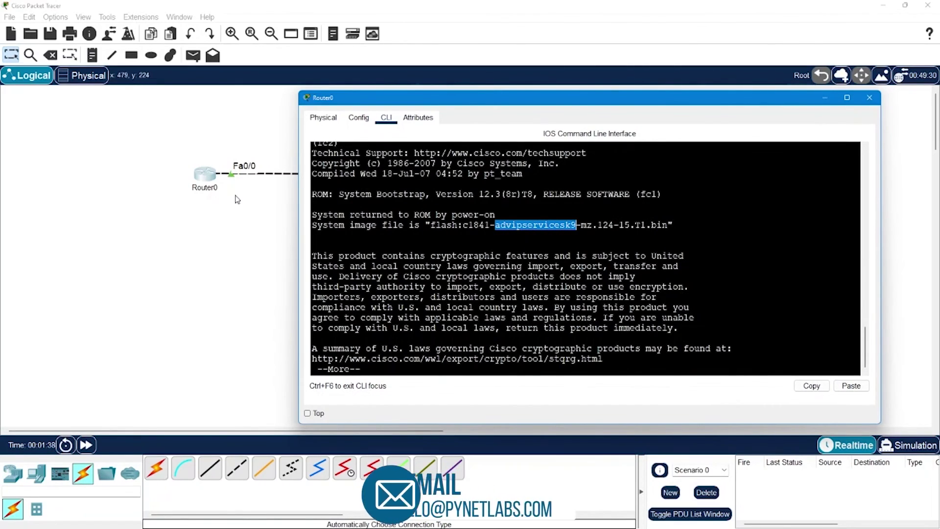
# Check c1841-ipbase-mz.123-14.T7.bin on Server0's TFTP list, then page R1's version output to the end.
pyautogui.click(264, 247)
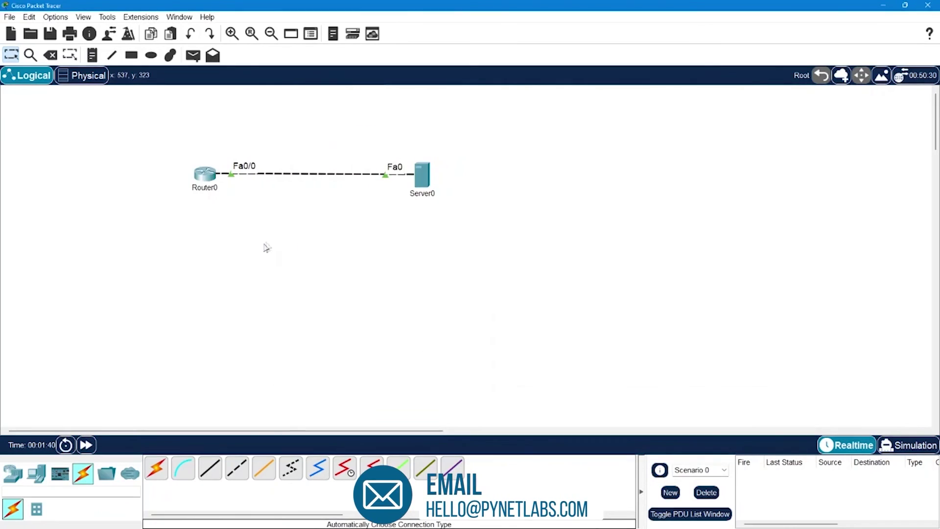
pyautogui.click(422, 175)
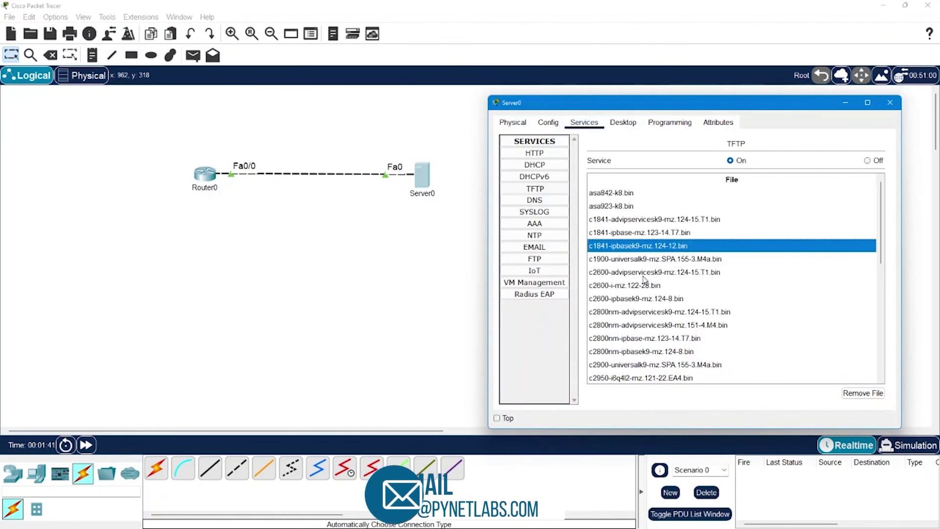
pyautogui.click(639, 233)
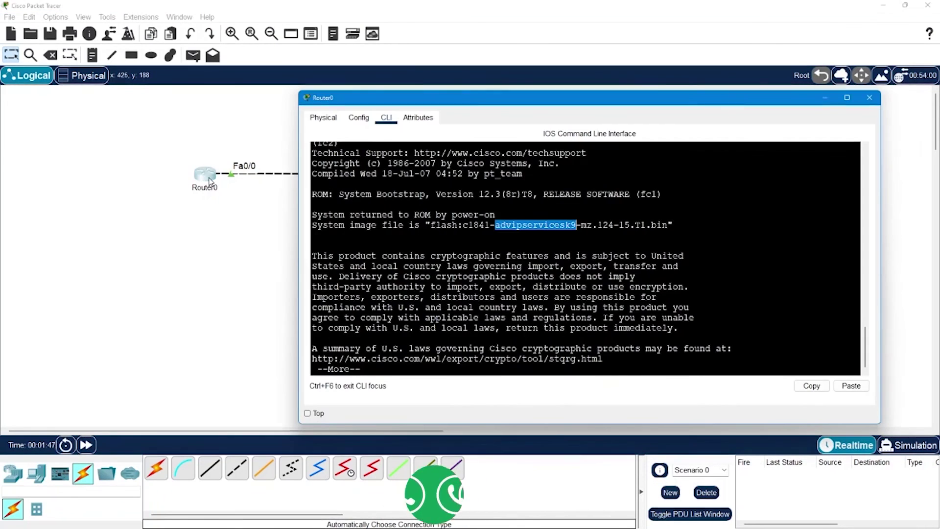
pyautogui.click(207, 176)
pyautogui.press('space')
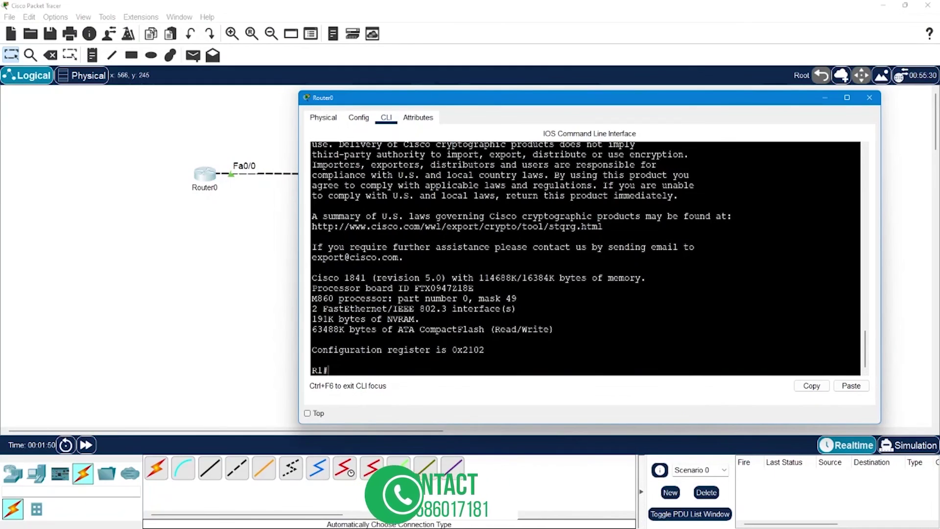
# Copy c1841-ipbase-mz.123-14.T7.bin from TFTP server 10.1.1.2 into R1's flash.
pyautogui.write('copy tft')
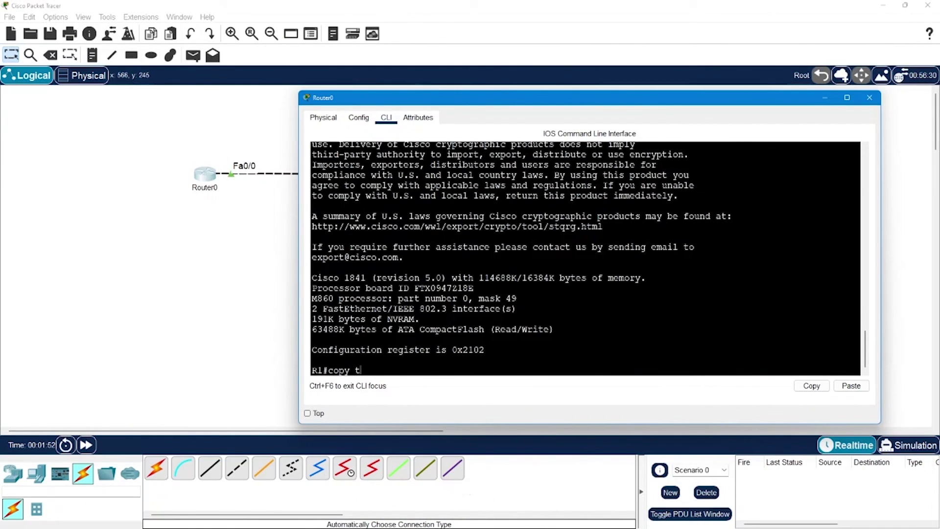
pyautogui.press('Tab')
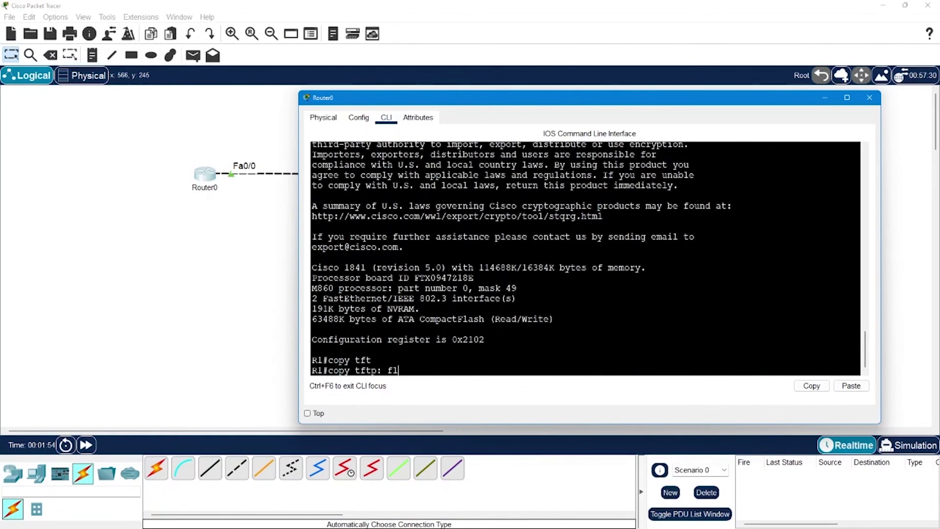
pyautogui.write('fl')
pyautogui.press('Tab')
pyautogui.press('Return')
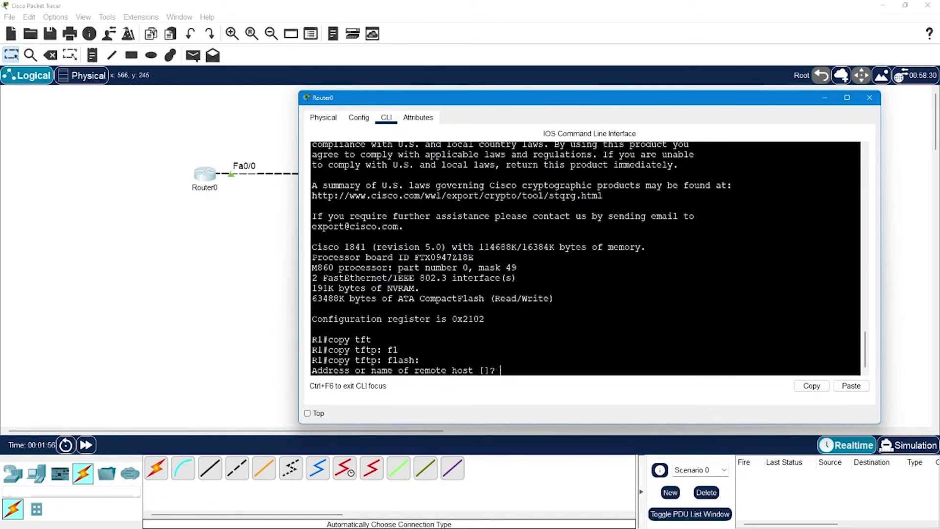
pyautogui.write('10.1.1.2')
pyautogui.press('Return')
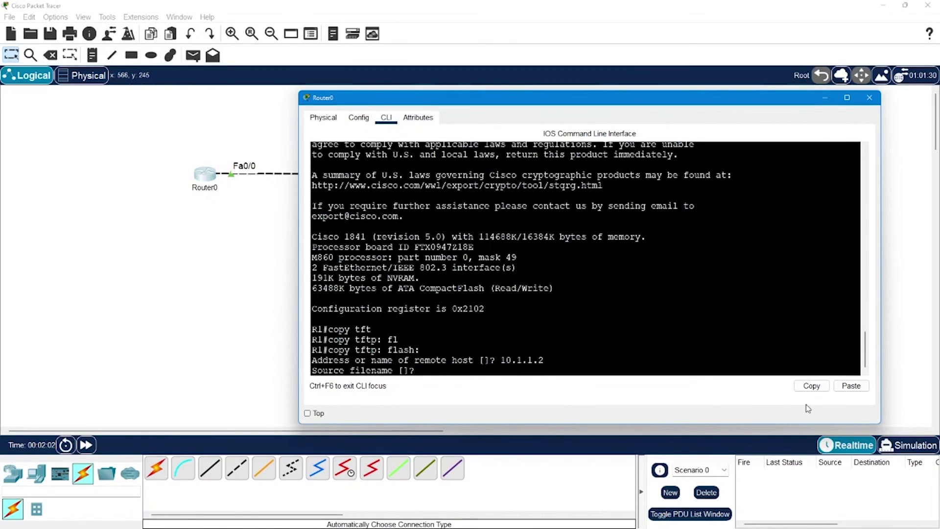
pyautogui.click(851, 386)
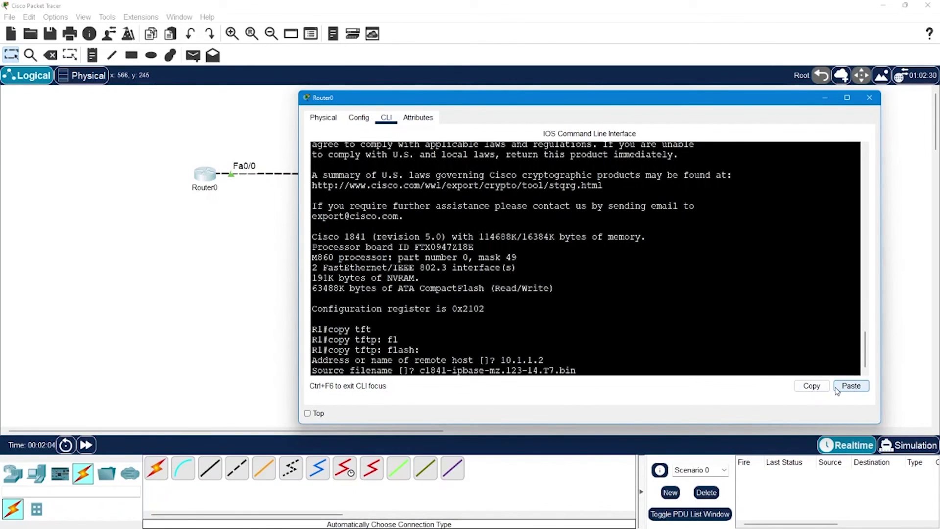
pyautogui.press('Return')
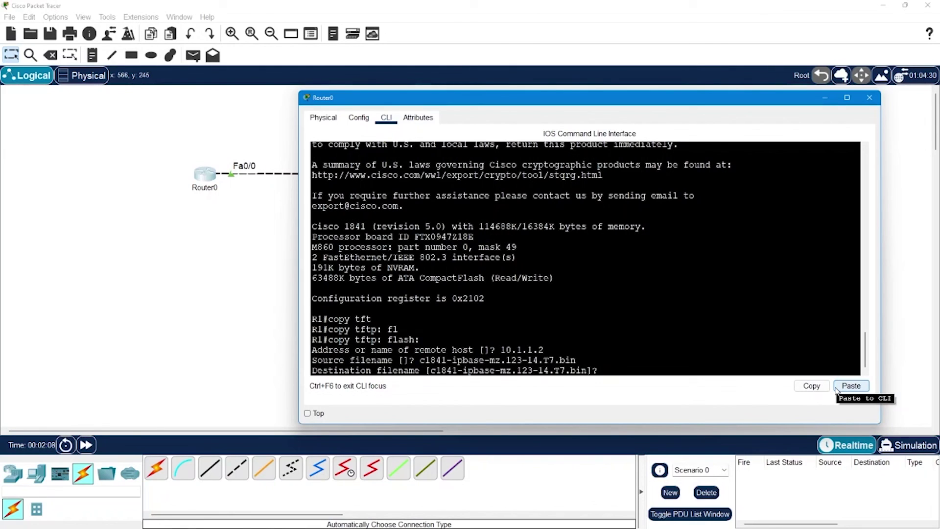
pyautogui.press('Return')
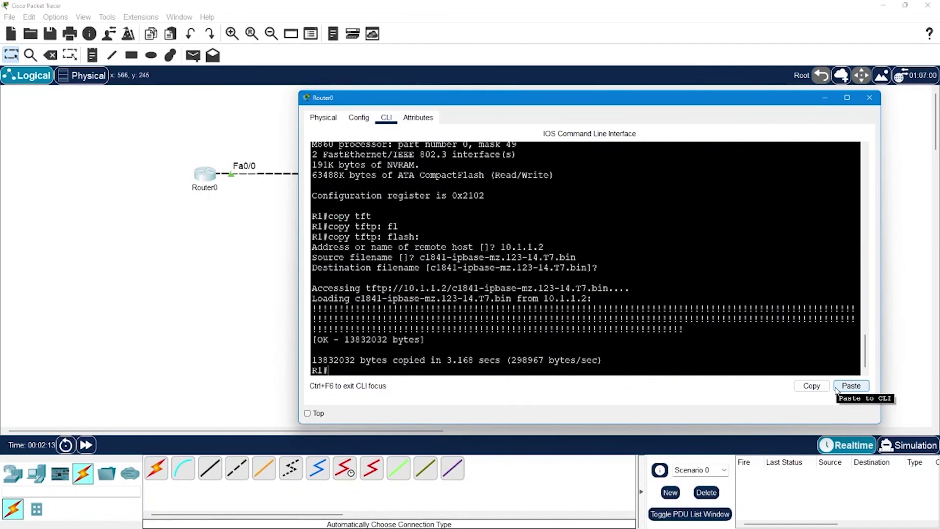
pyautogui.press('Return')
pyautogui.press('Return')
# List R1's flash with show flash and highlight the new c1841-ipbase-mz.123-14.T7.bin entry.
pyautogui.write('show fla')
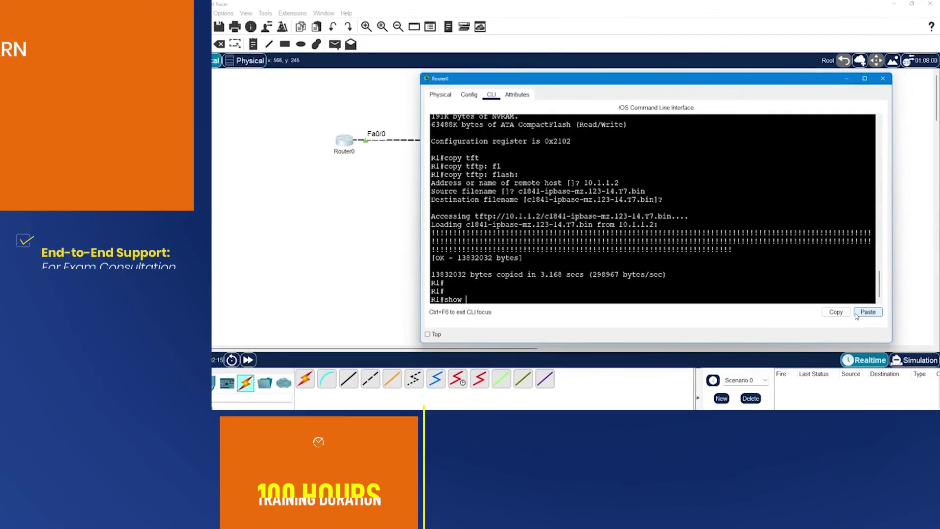
pyautogui.press('Tab')
pyautogui.press('Return')
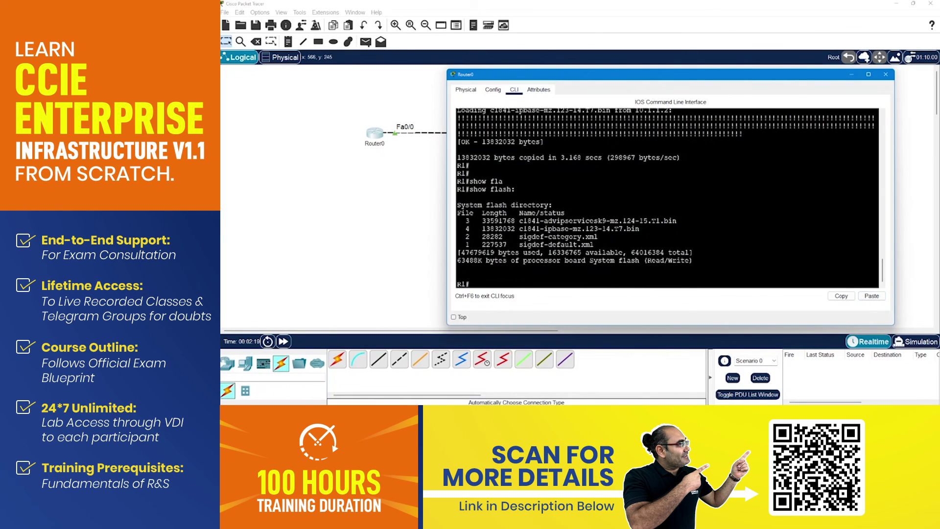
pyautogui.moveTo(544, 229); pyautogui.dragTo(599, 237)
pyautogui.click(599, 237)
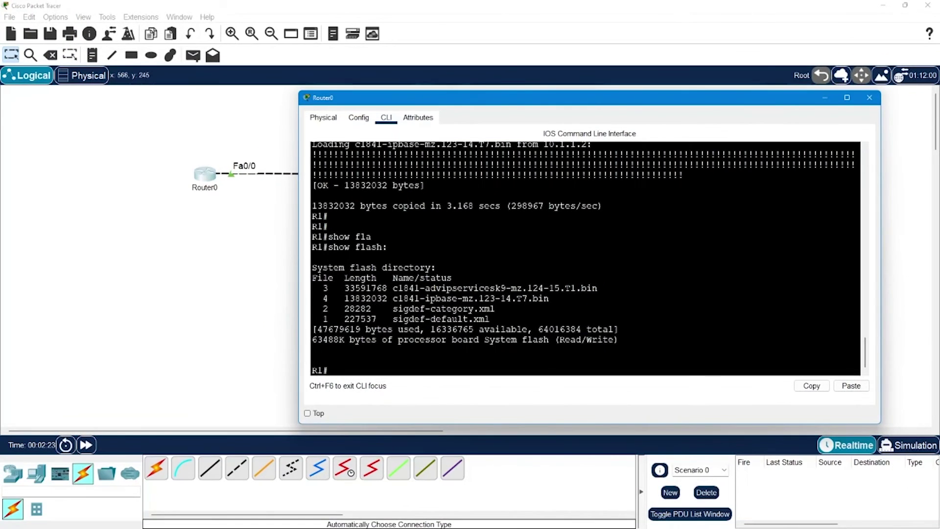
# Enter and leave global configuration, then start a delete command on flash:.
pyautogui.write('conf t')
pyautogui.press('Return')
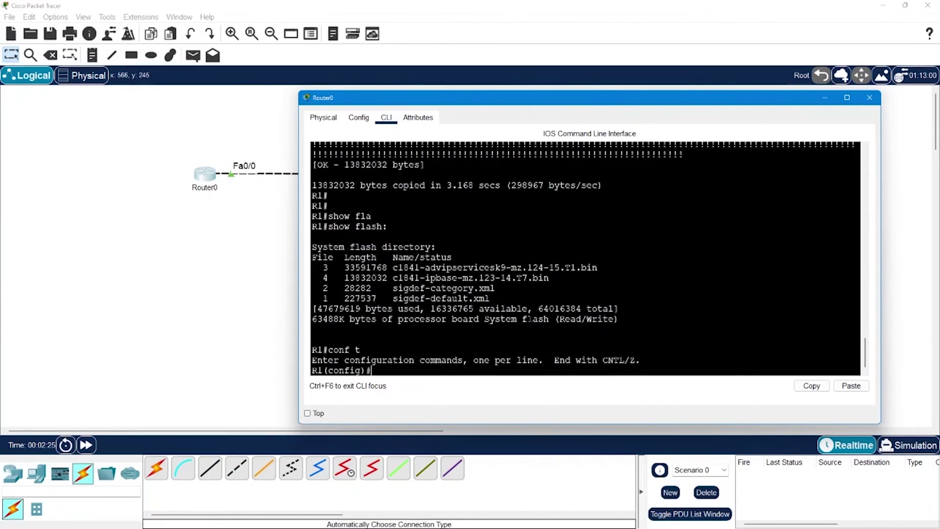
pyautogui.write('exit')
pyautogui.press('Return')
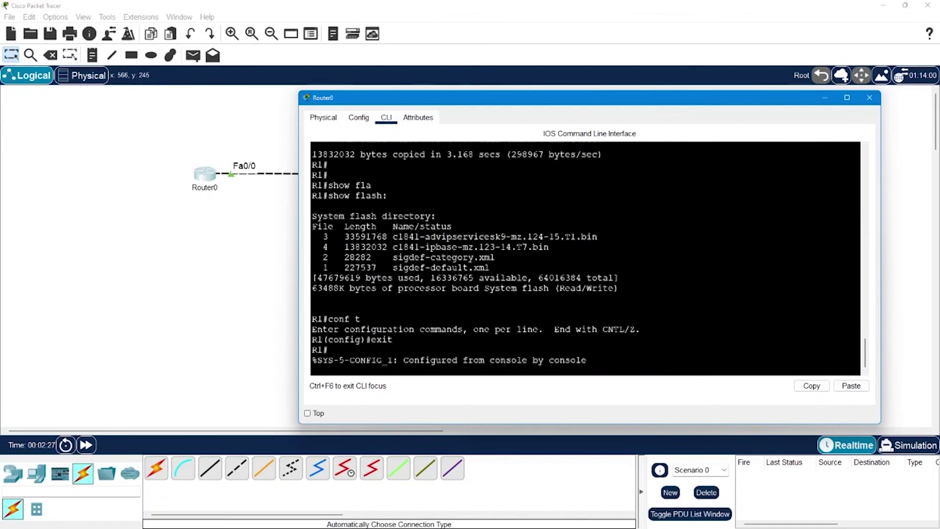
pyautogui.write('del')
pyautogui.press('Tab')
pyautogui.write('f')
pyautogui.press('Tab')
pyautogui.write('1')
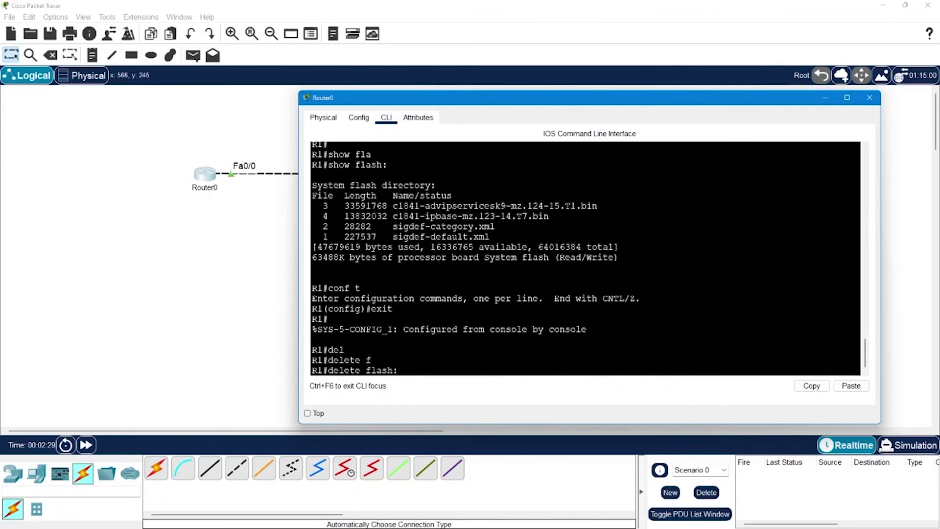
pyautogui.press('Return')
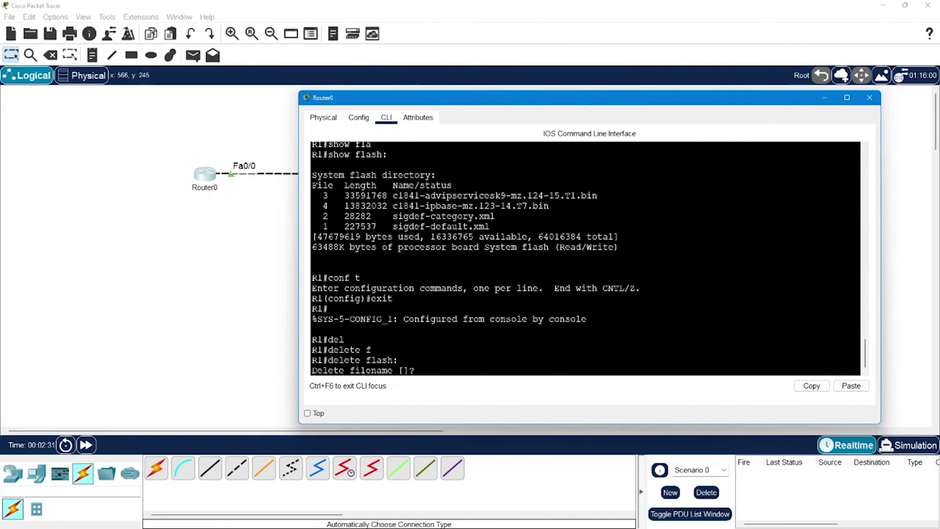
# Delete c1841-advipservicesk9-mz.124-15.T1.bin by pasting its name and confirming.
pyautogui.moveTo(392, 195); pyautogui.dragTo(598, 195)
pyautogui.click(811, 385)
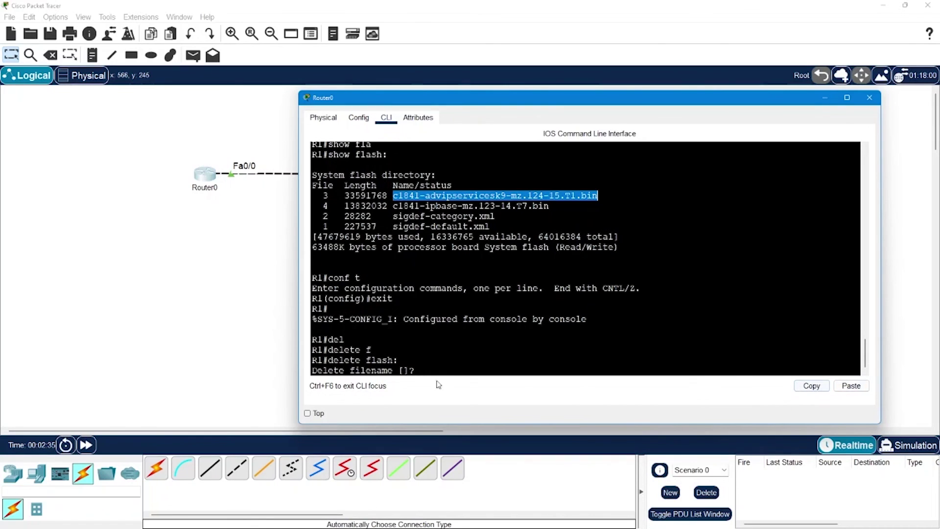
pyautogui.click(851, 385)
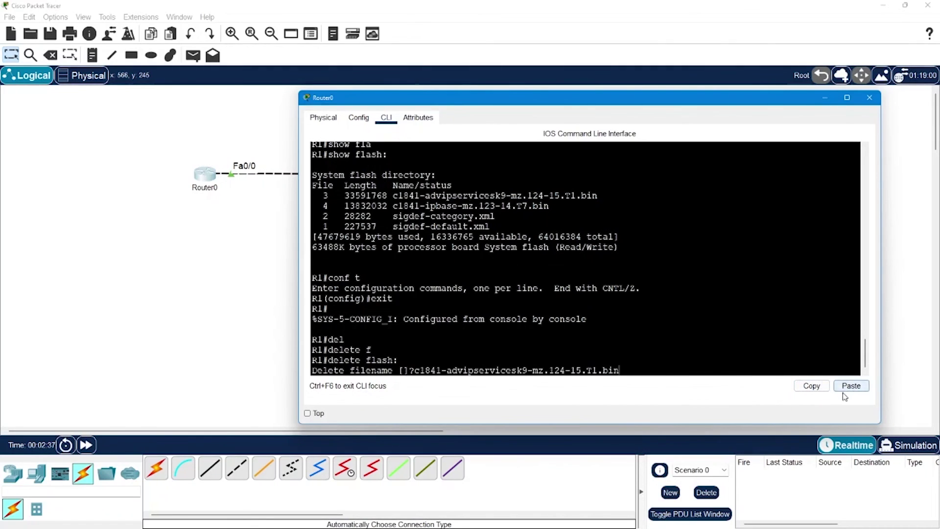
pyautogui.press('Return')
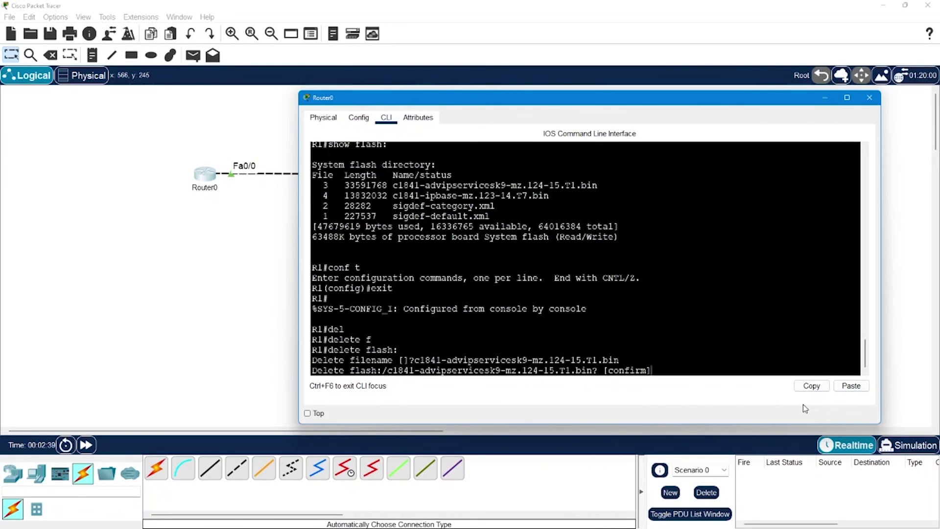
pyautogui.press('Return')
pyautogui.press('Return')
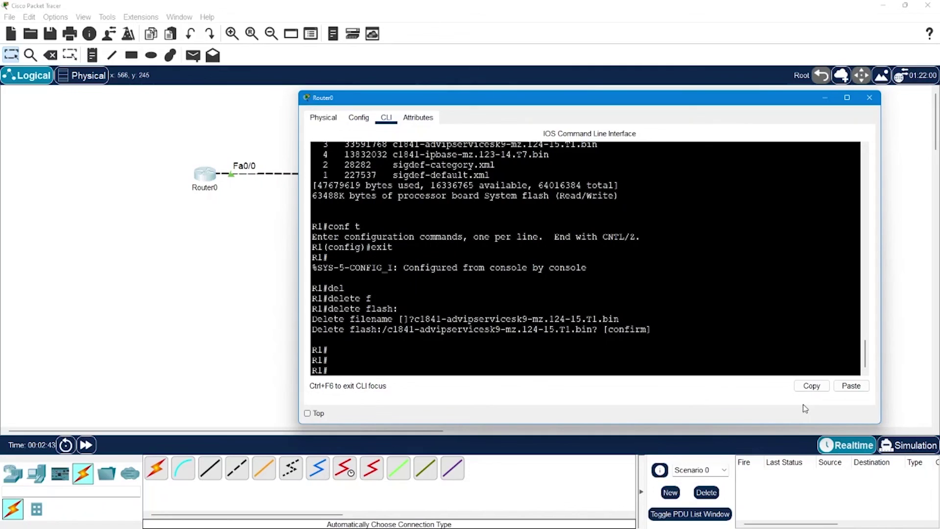
# Configure boot system flash:c1841-ipbase-mz.123-14.T7.bin in global configuration mode.
pyautogui.write('conf t')
pyautogui.press('Return')
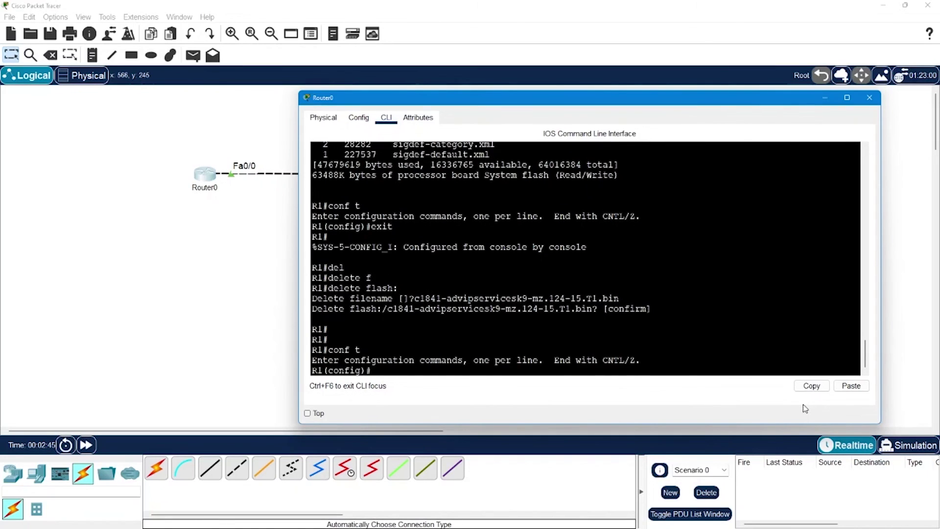
pyautogui.write('boot sys')
pyautogui.press('Tab')
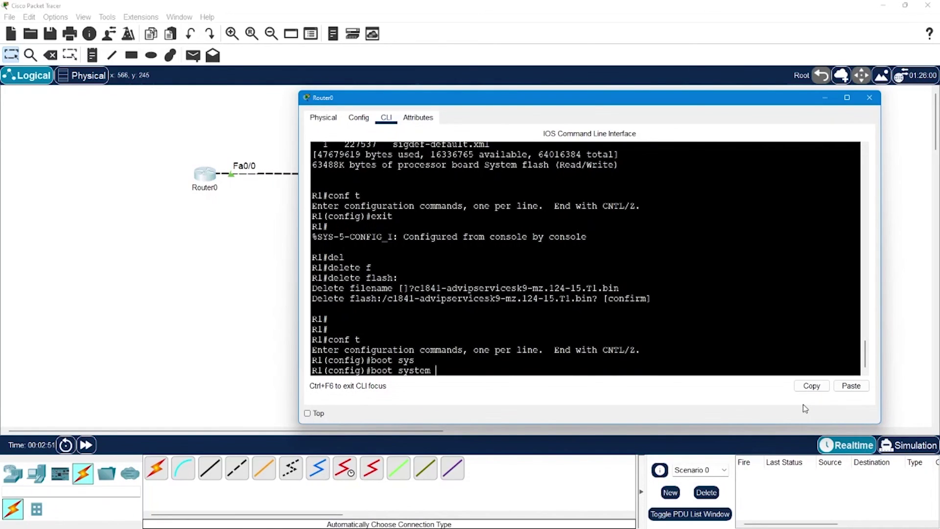
pyautogui.write('fl')
pyautogui.press('Tab')
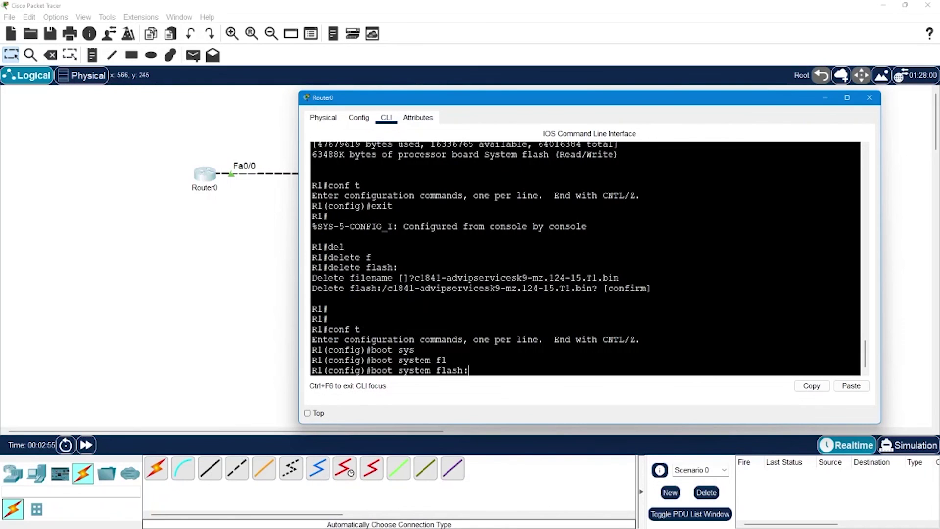
pyautogui.scroll(3, 585, 259)
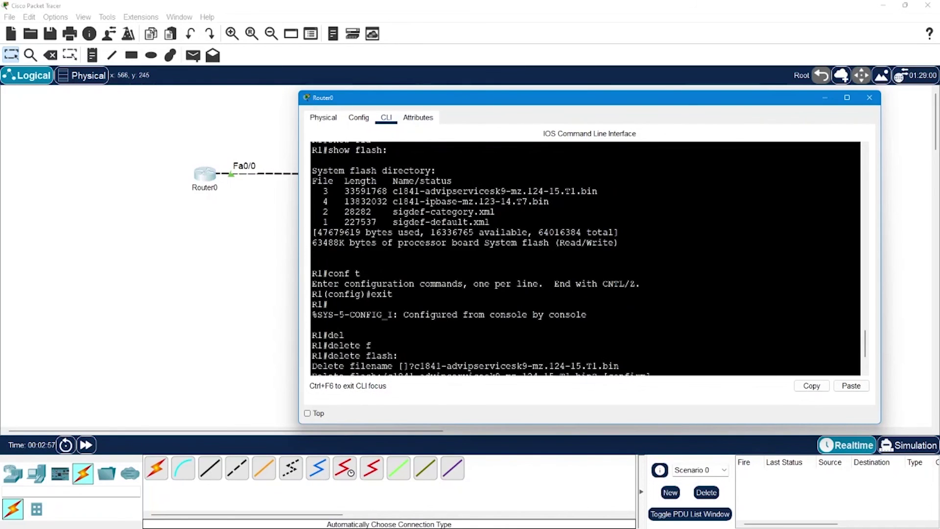
pyautogui.moveTo(393, 201); pyautogui.dragTo(550, 201)
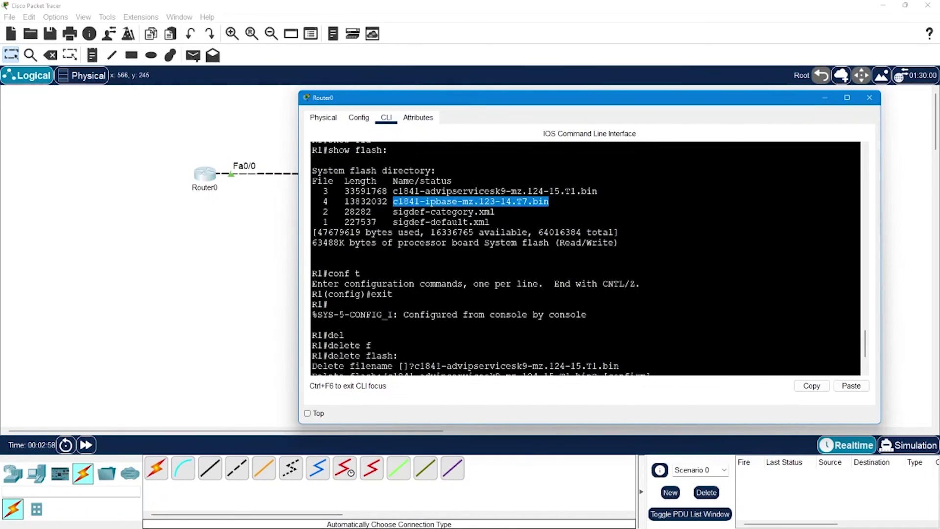
pyautogui.click(800, 386)
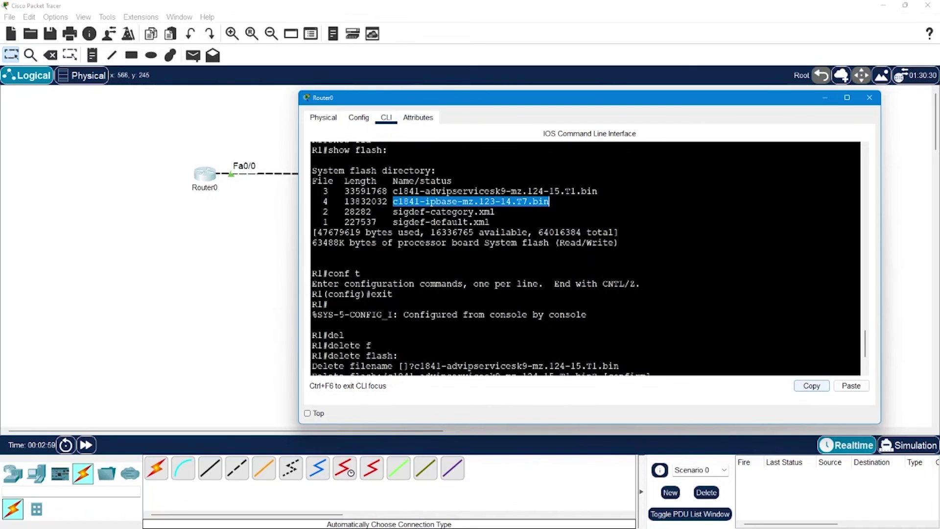
pyautogui.click(851, 386)
pyautogui.press('Return')
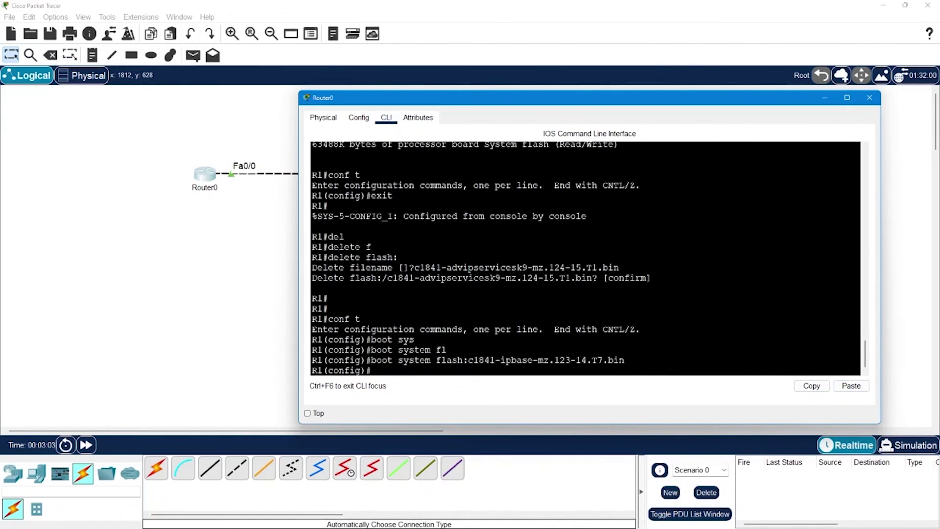
# Leave configuration mode with end and try an abbreviated show flash command.
pyautogui.write('end')
pyautogui.press('Return')
pyautogui.press('Return')
pyautogui.write('s')
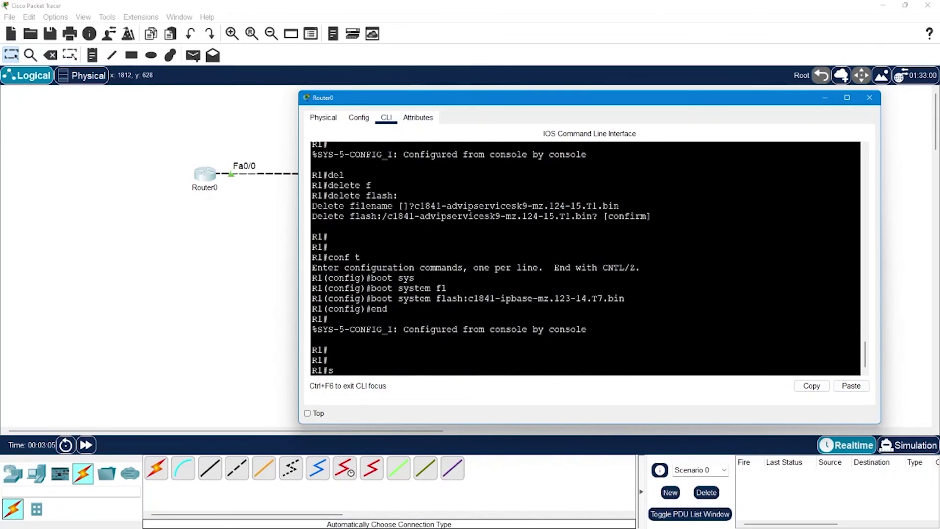
pyautogui.write('how fl')
pyautogui.press('Tab')
pyautogui.press('Return')
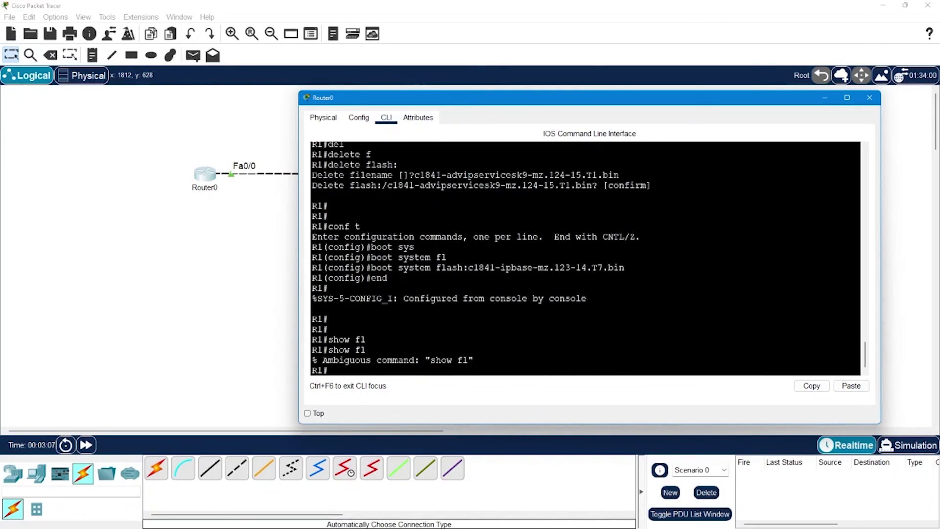
# List flash contents with show flash and highlight the remaining ipbase image entry.
pyautogui.write('show flas')
pyautogui.press('Tab')
pyautogui.press('Return')
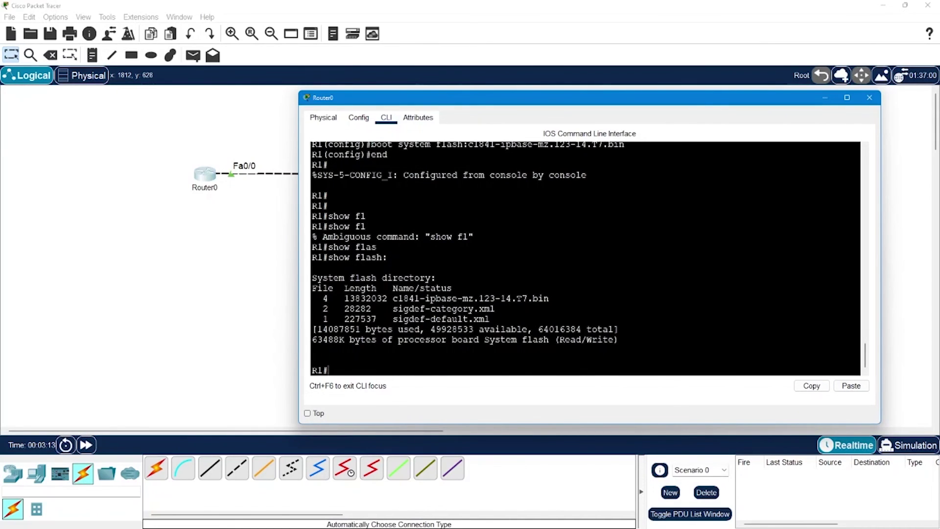
pyautogui.moveTo(361, 298); pyautogui.dragTo(495, 298)
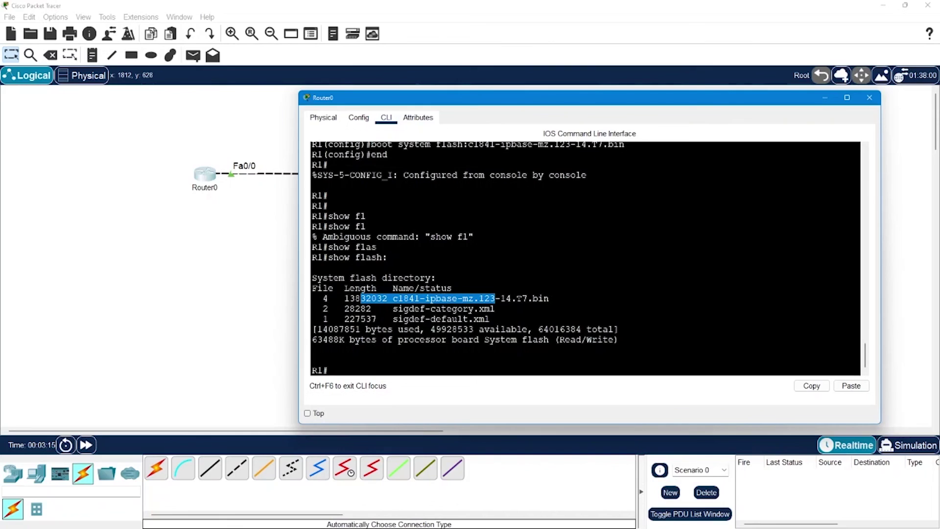
pyautogui.hotkey('ctrl', 'c')
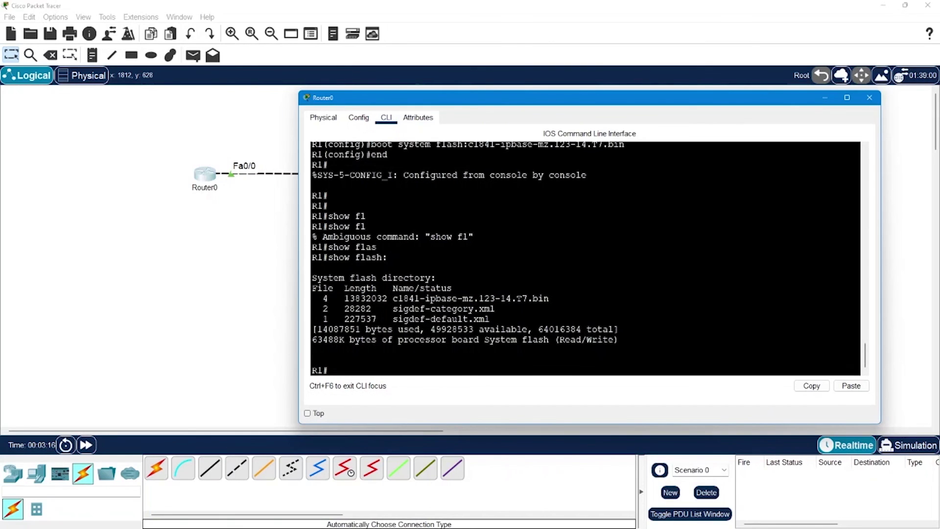
# Reload R1 with 'yes' to saving the configuration so it boots the new IP base image.
pyautogui.write('reload')
pyautogui.press('Return')
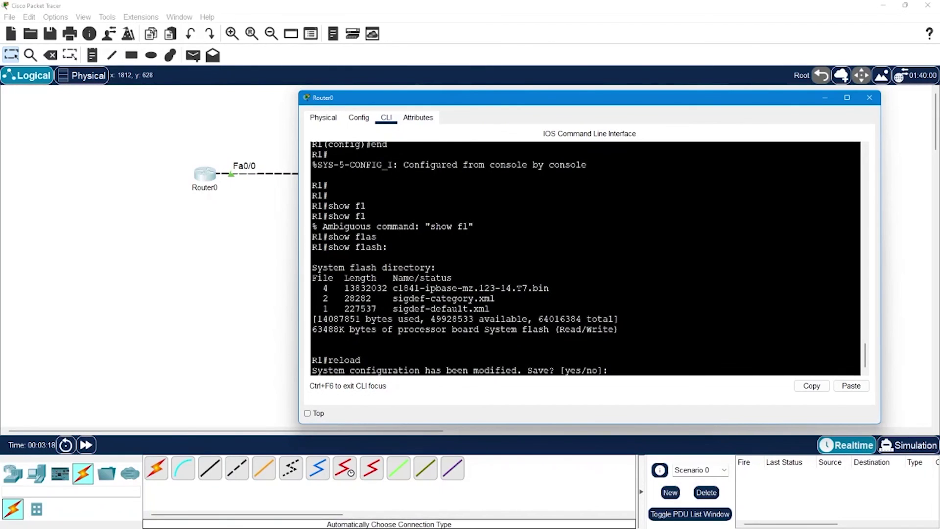
pyautogui.write('yes')
pyautogui.press('Return')
pyautogui.press('Return')
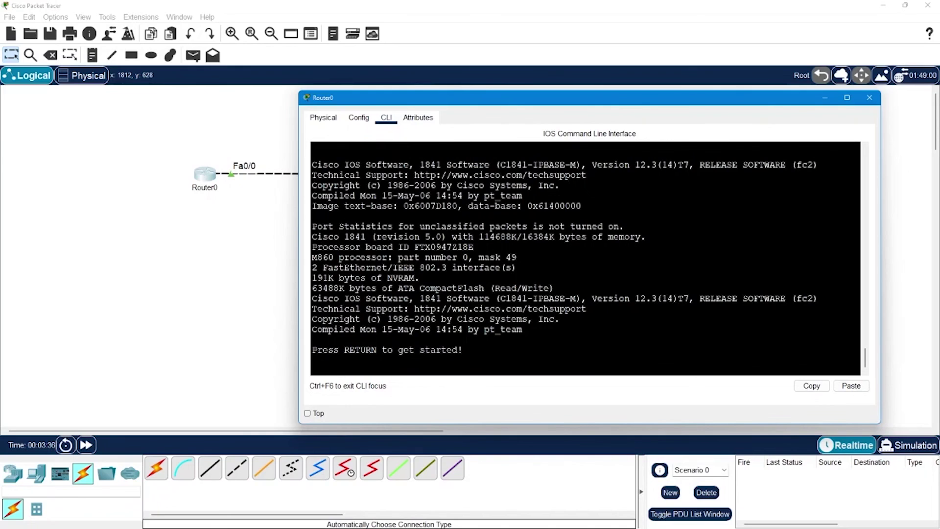
# Enter privileged mode on R1 and display its version information with show version.
pyautogui.press('Return')
pyautogui.write('en')
pyautogui.press('Return')
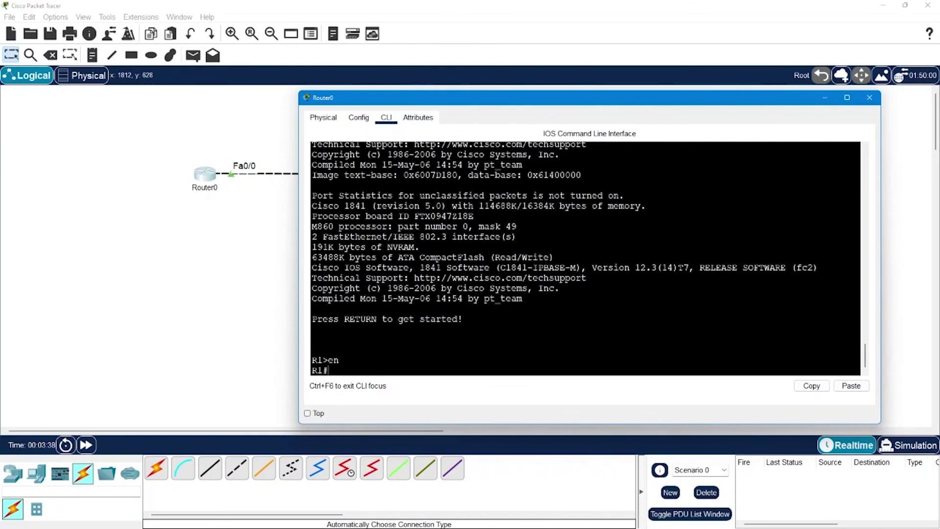
pyautogui.write('show ver')
pyautogui.press('Tab')
pyautogui.press('Return')
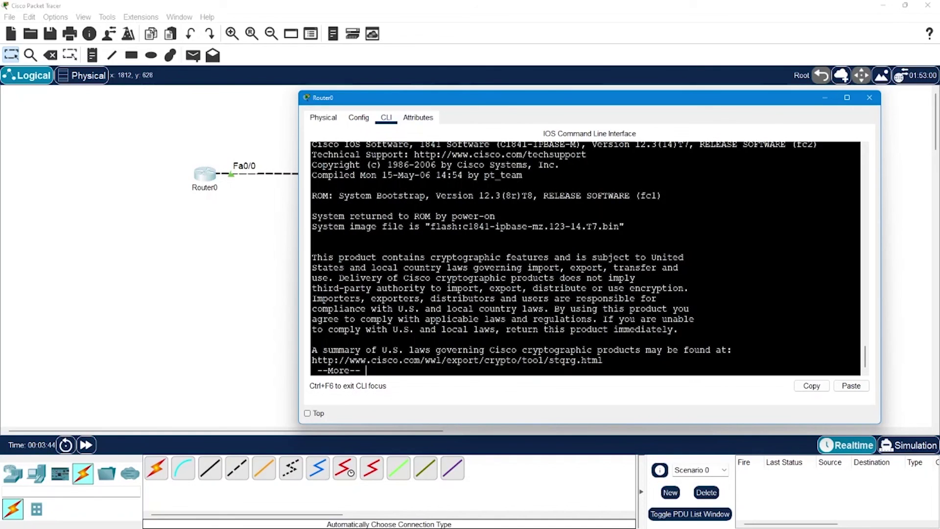
# Highlight the system image file name flash:c1841-ipbase-mz.123-14.T7.bin in the output.
pyautogui.moveTo(314, 226); pyautogui.dragTo(521, 226)
pyautogui.click(528, 226)
pyautogui.moveTo(463, 226); pyautogui.dragTo(618, 227)
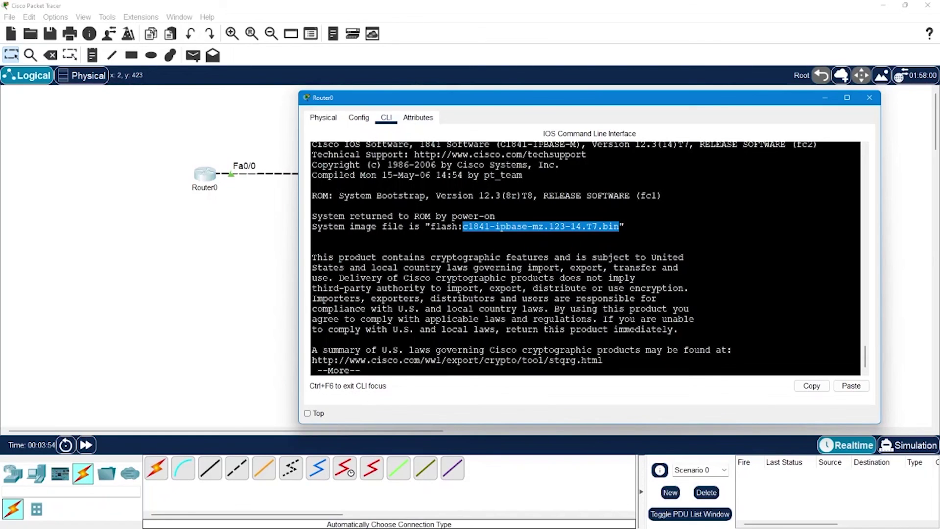
pyautogui.hotkey('alt', 'Tab')
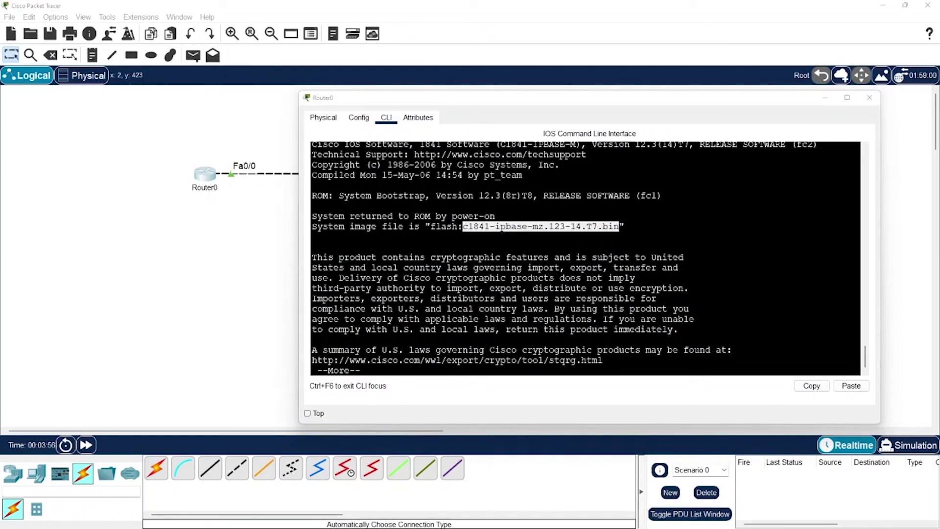